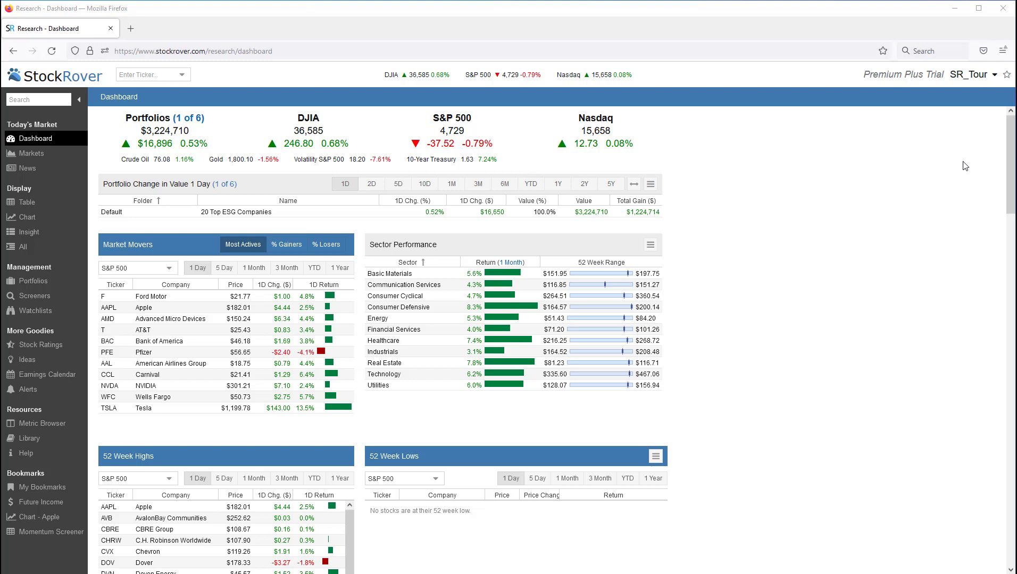
Open the Watchlists management page and bring up the Watchlists root folder's actions to create a watchlist.
text(create watchlist)
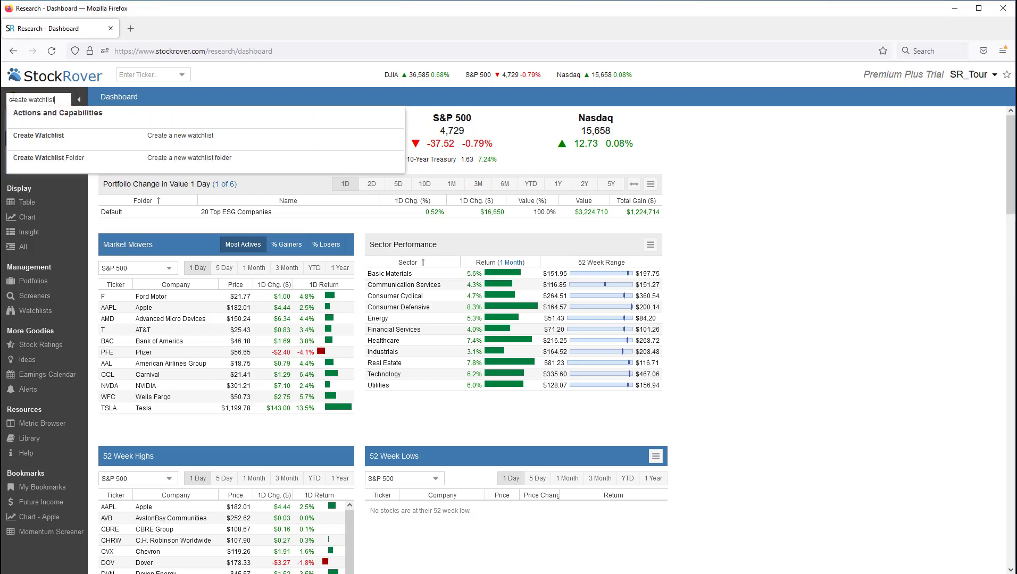
click(35, 135)
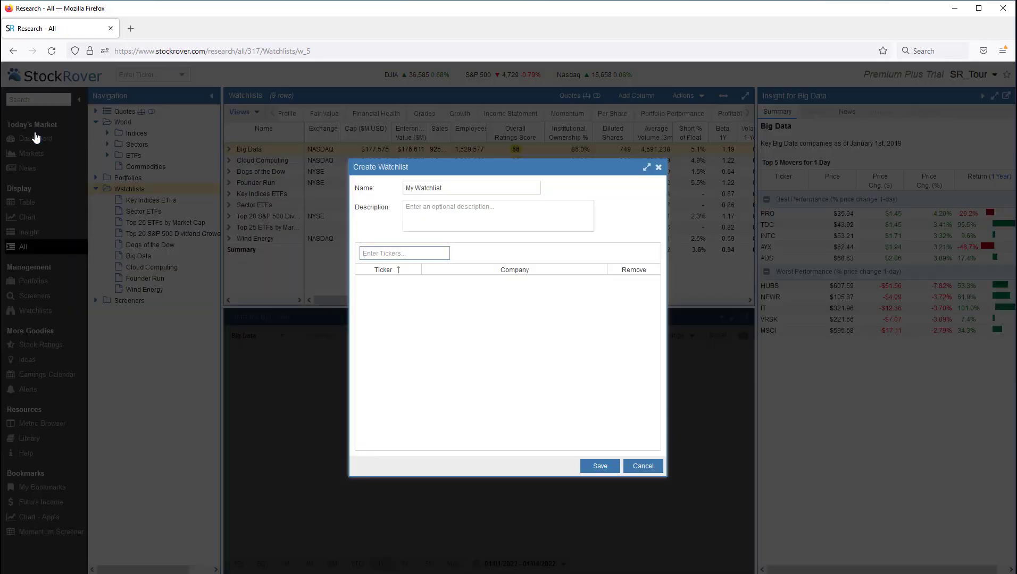
click(644, 467)
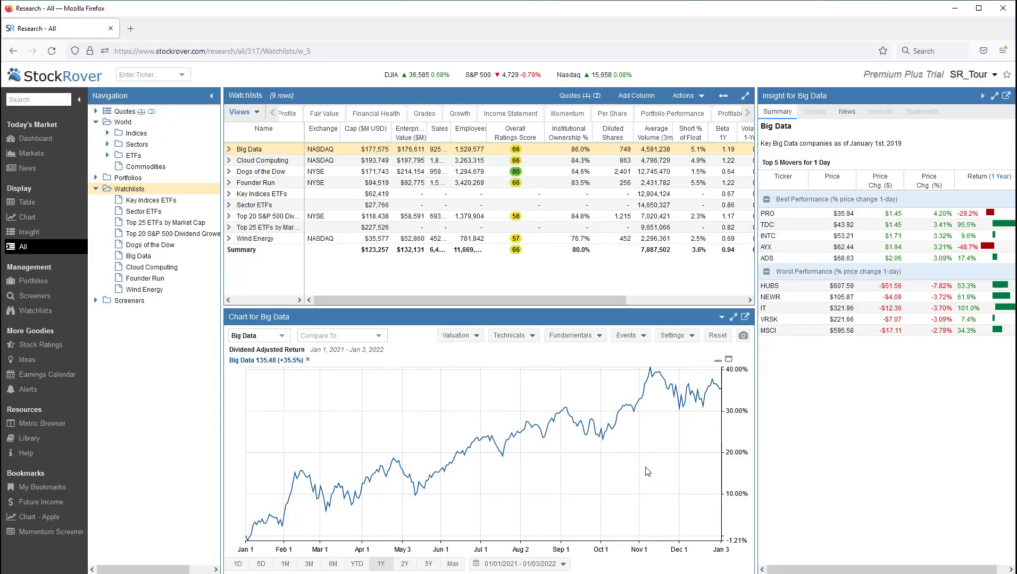
click(25, 204)
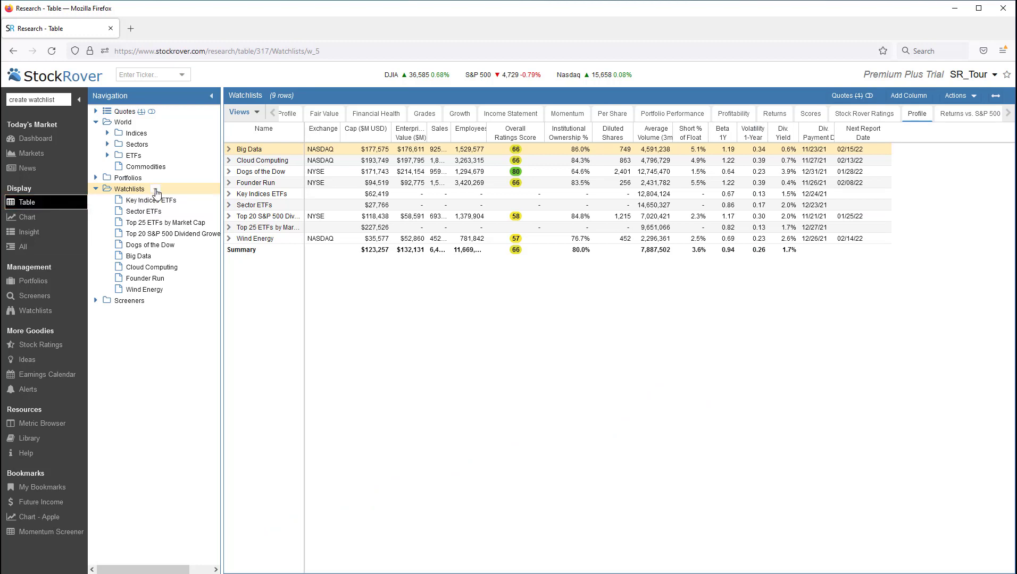
right_click(156, 192)
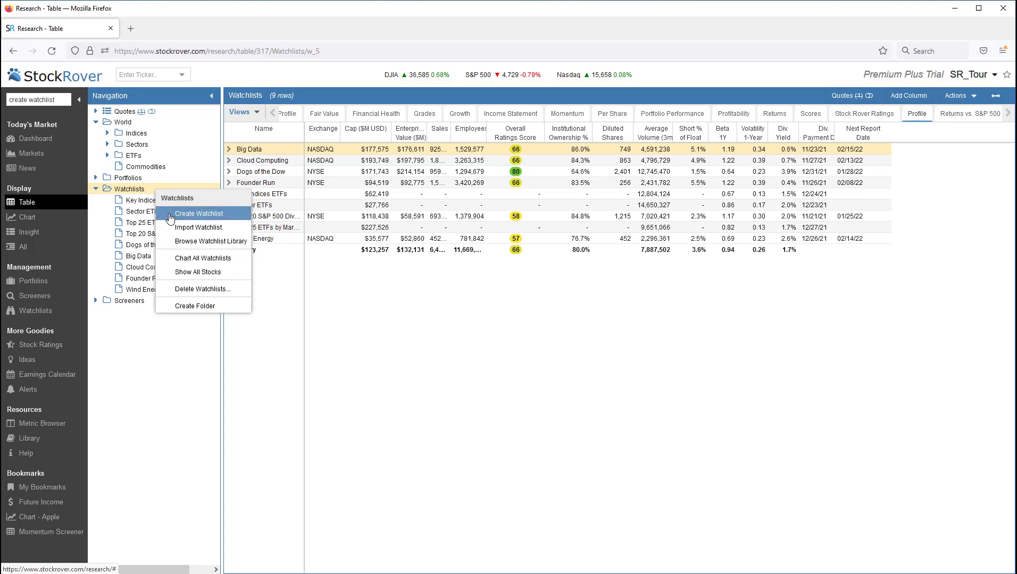
click(58, 207)
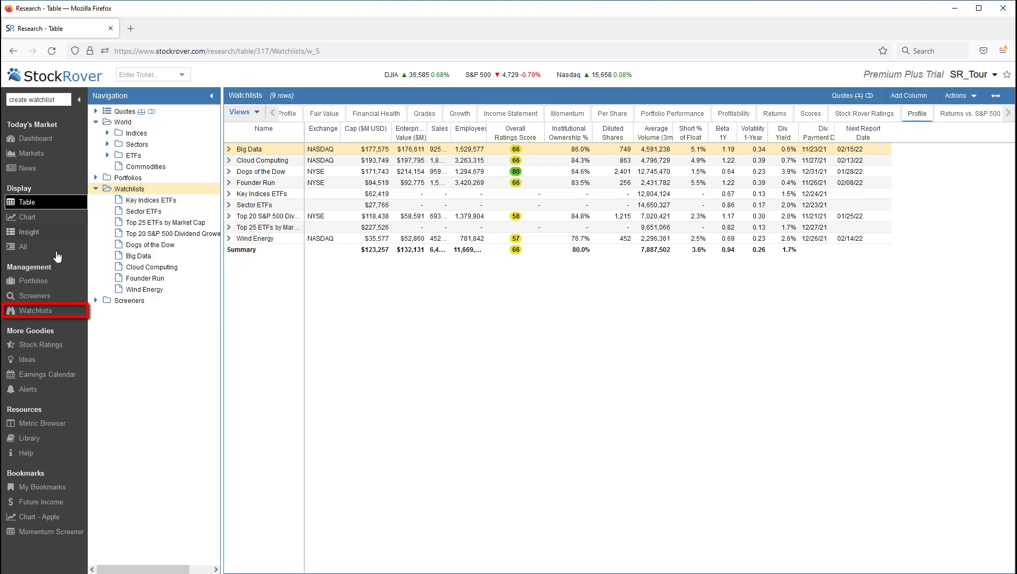
click(58, 313)
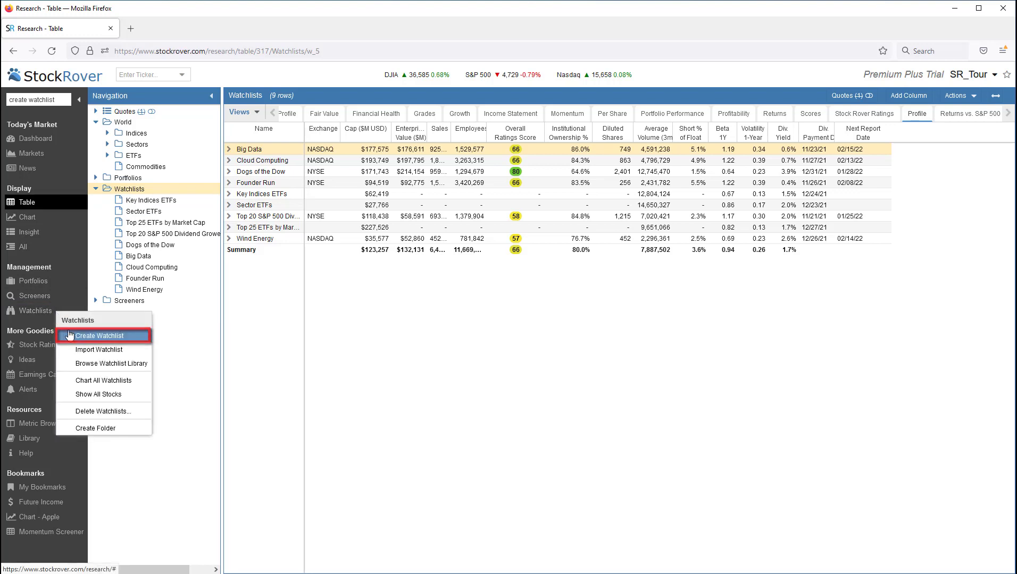
click(415, 354)
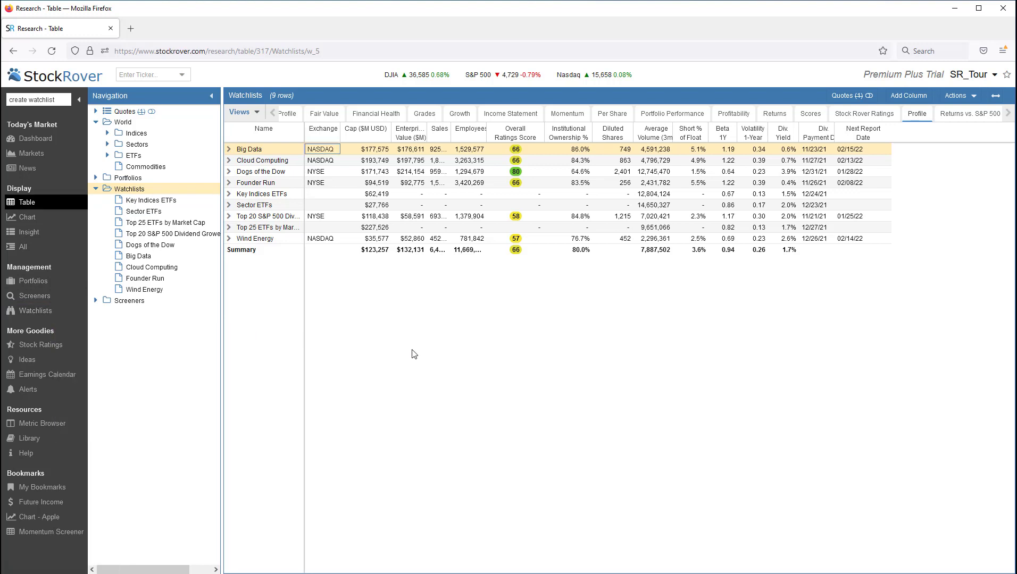
click(36, 312)
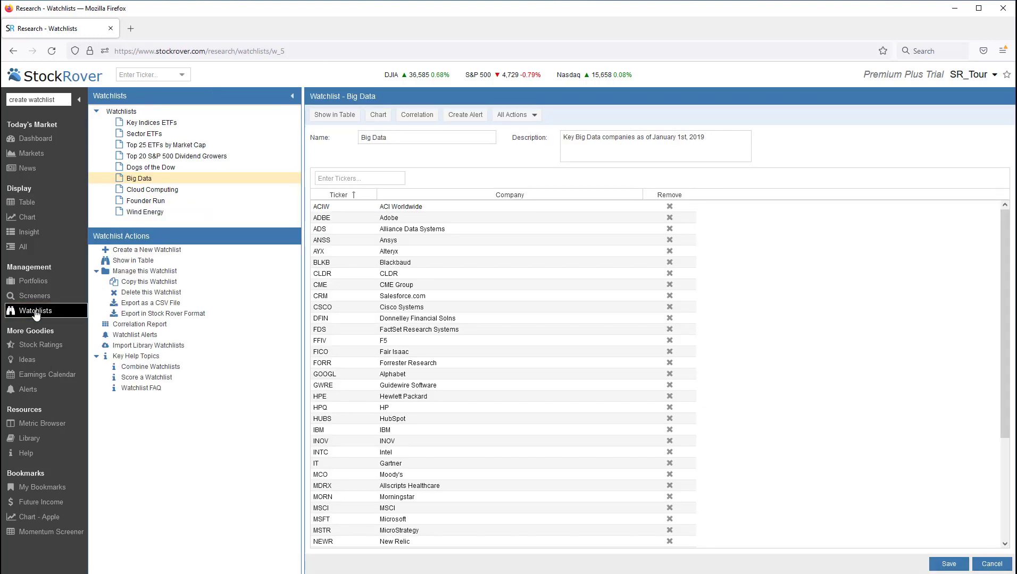
click(148, 114)
right_click(148, 113)
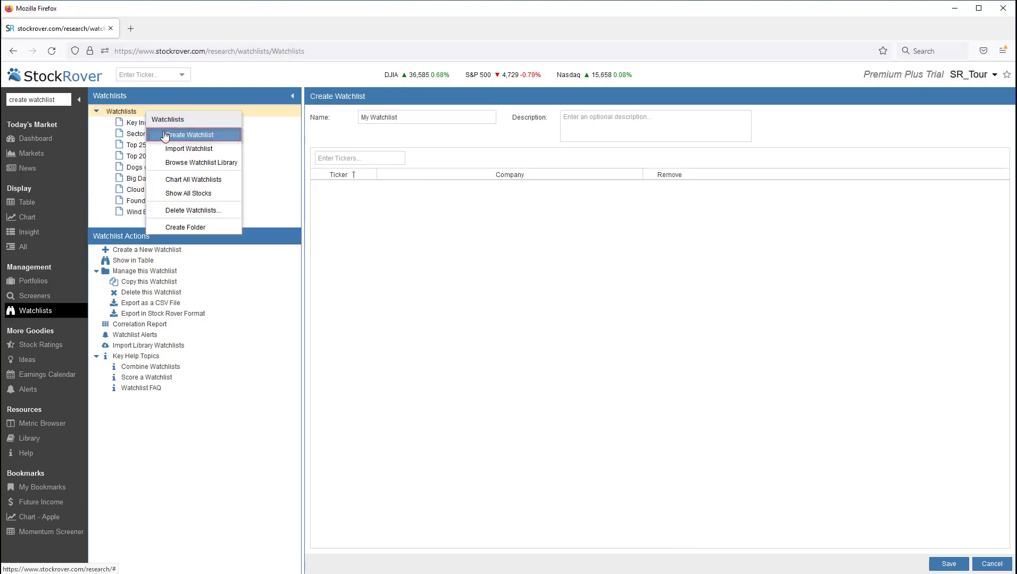
Rename the new watchlist from 'My Watchlist' to 'Research Further'.
click(468, 323)
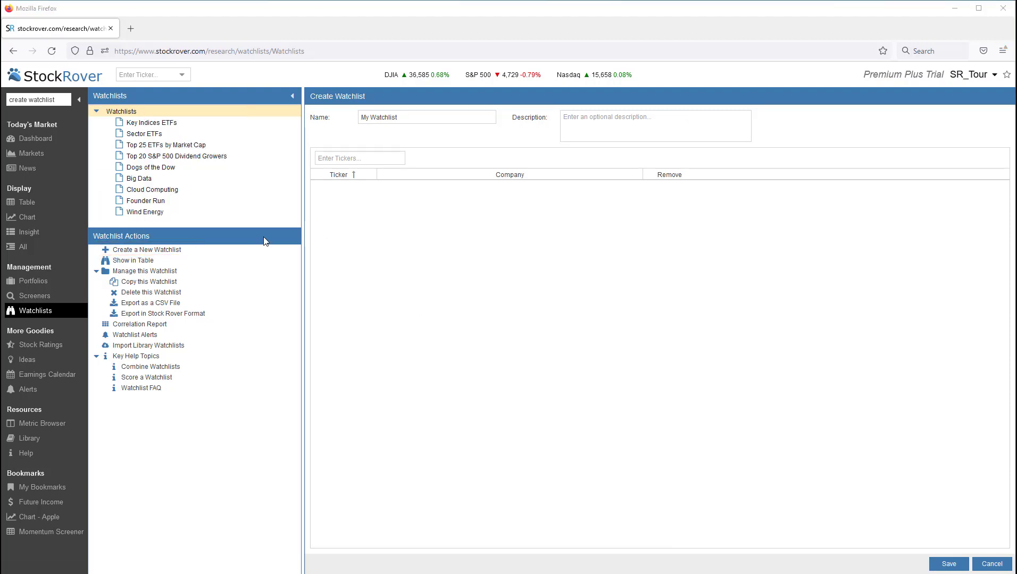
drag(400, 117, 343, 116)
text(Research Further)
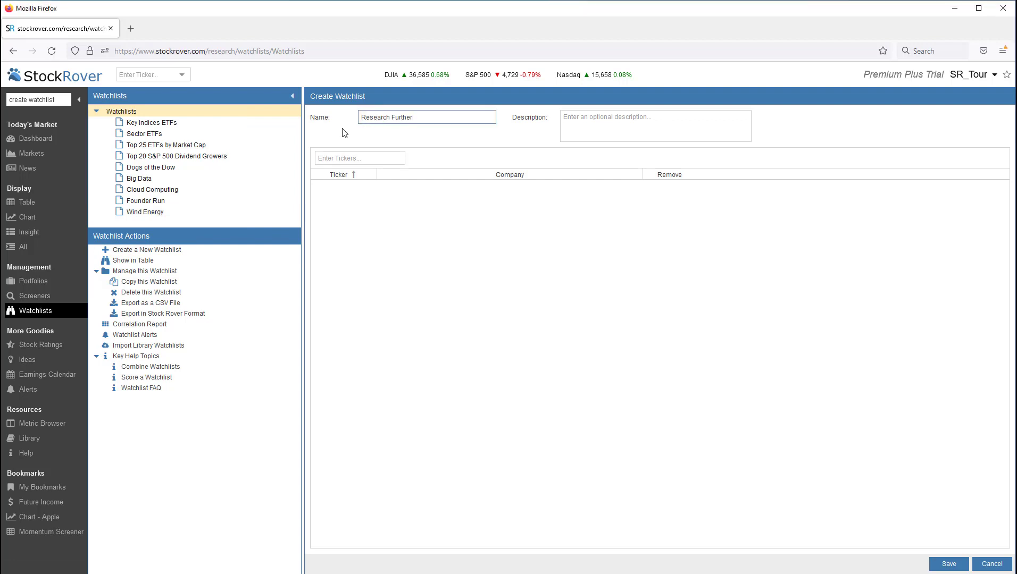
Add INTC, AUVI, FB, ADBE, AMZN, F, GM and LRCX, then save the watchlist.
click(342, 158)
text(i)
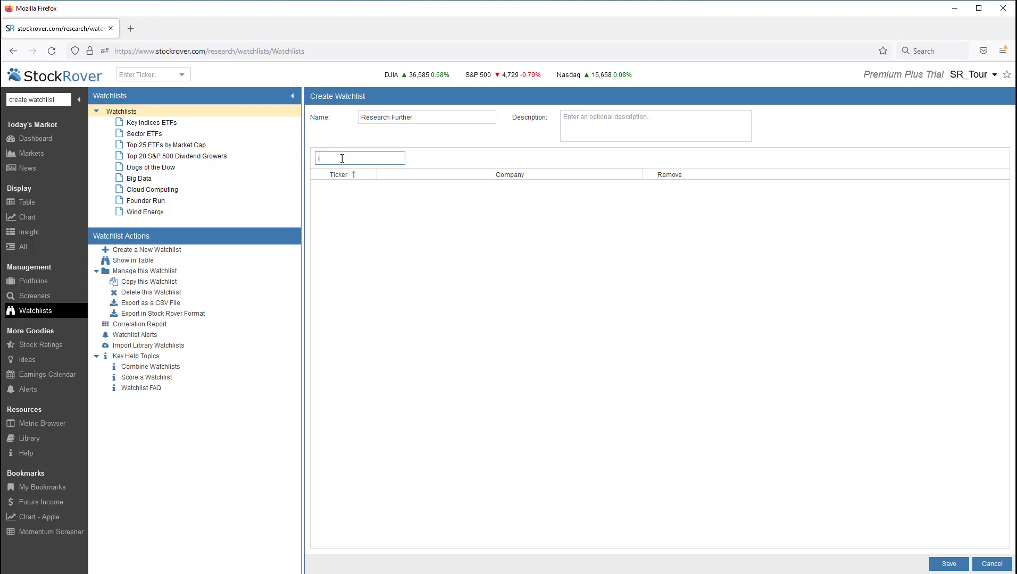
text(ntc)
key(Return)
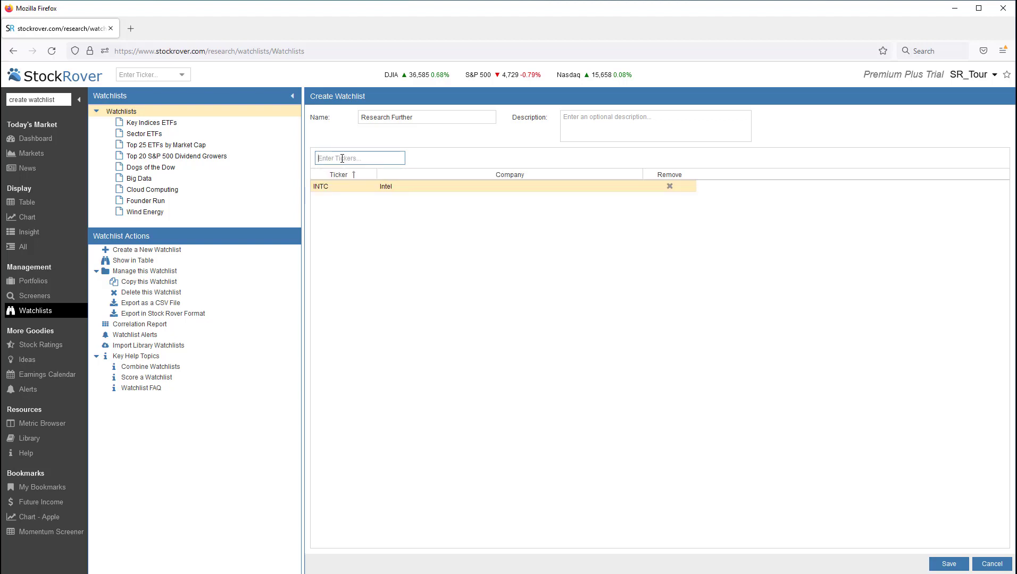
text(auvi fb)
key(Return)
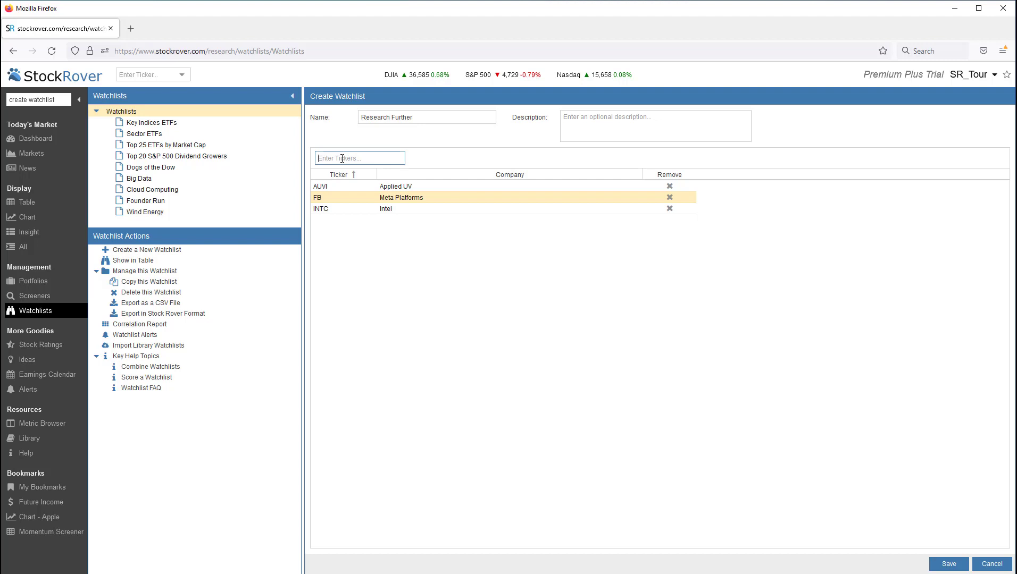
text(ADBE AMZN F GM LRCX)
key(Return)
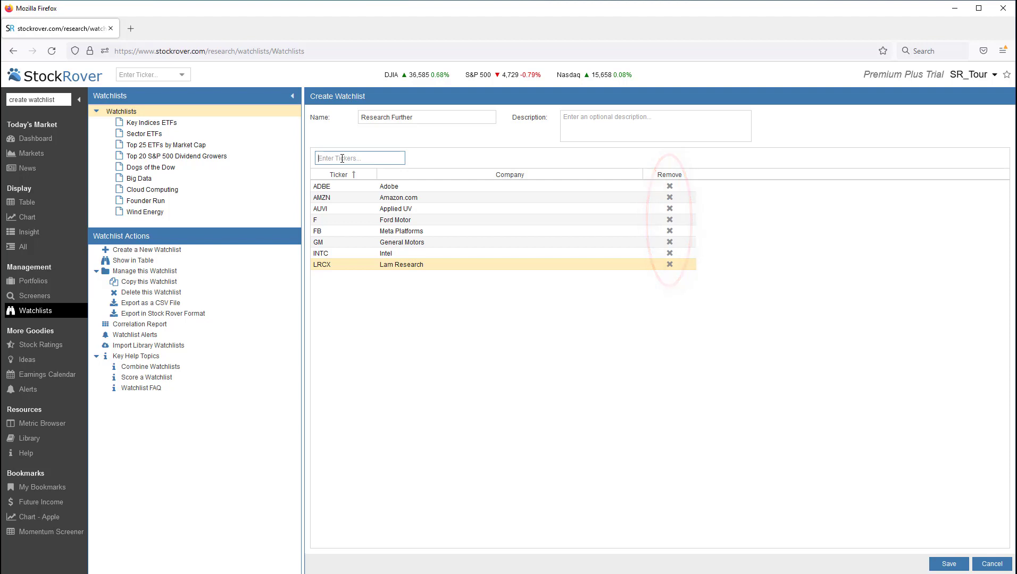
click(948, 565)
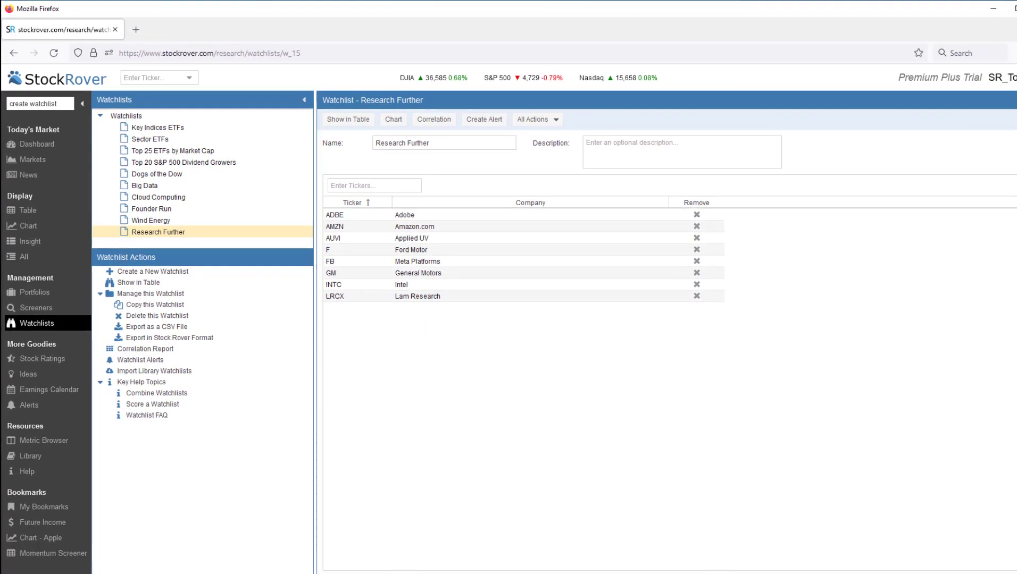
Revisit the Watchlists page showing Research Further, then go back to the Dashboard.
click(35, 147)
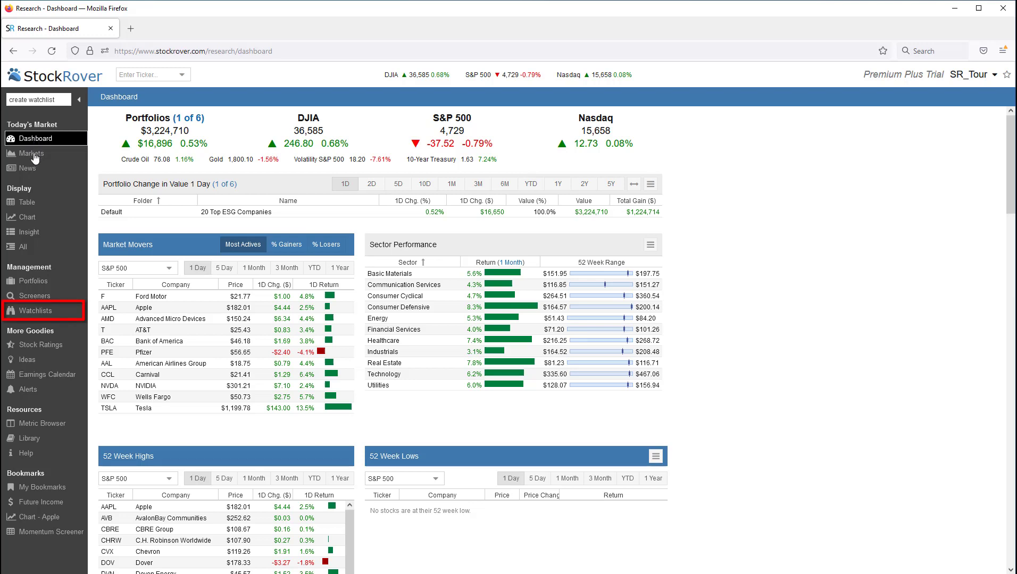
click(33, 312)
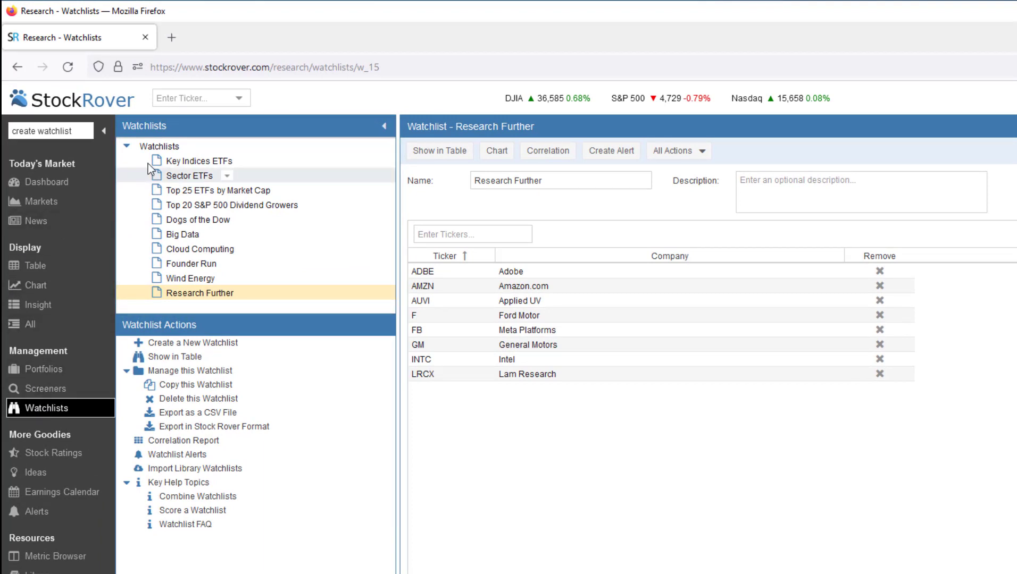
click(194, 149)
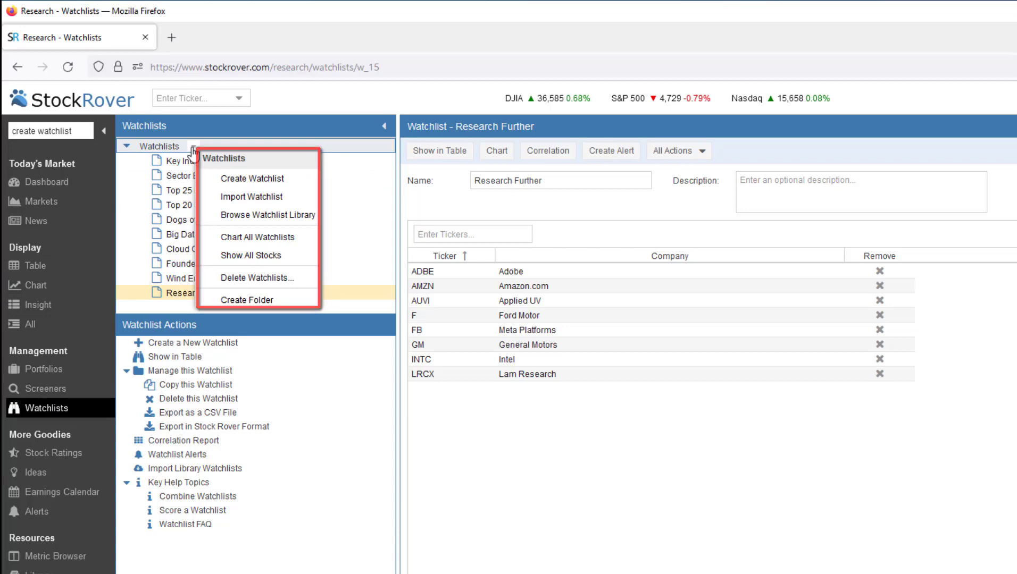
click(186, 128)
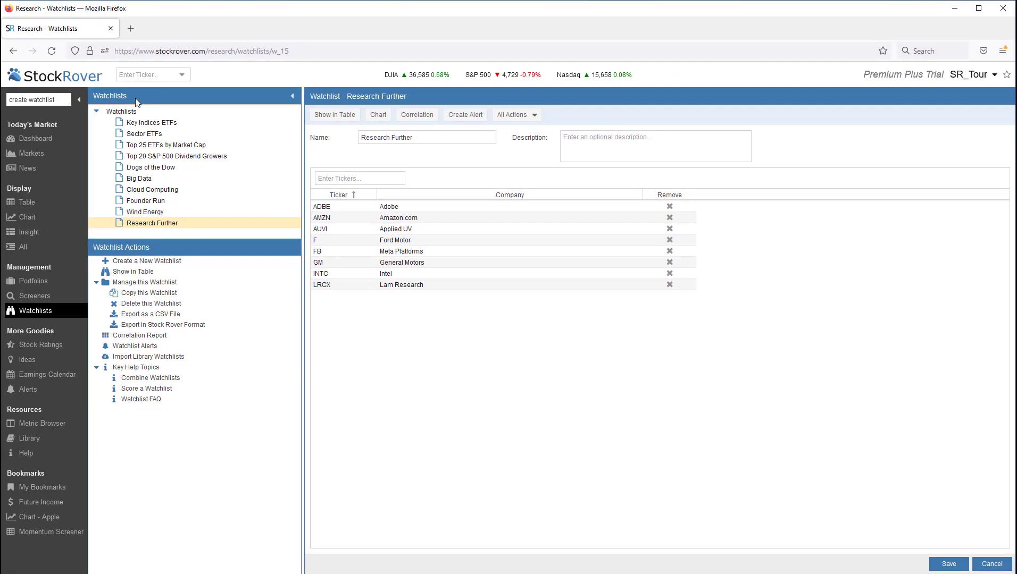
click(36, 140)
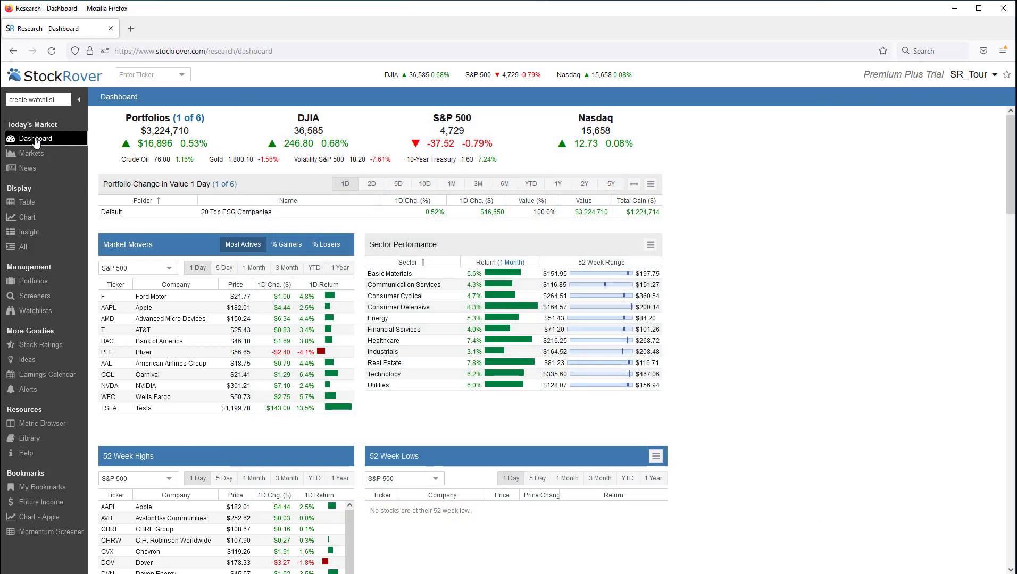
Load the Research Further watchlist's eight stocks and ratings scores into the Table view.
click(22, 203)
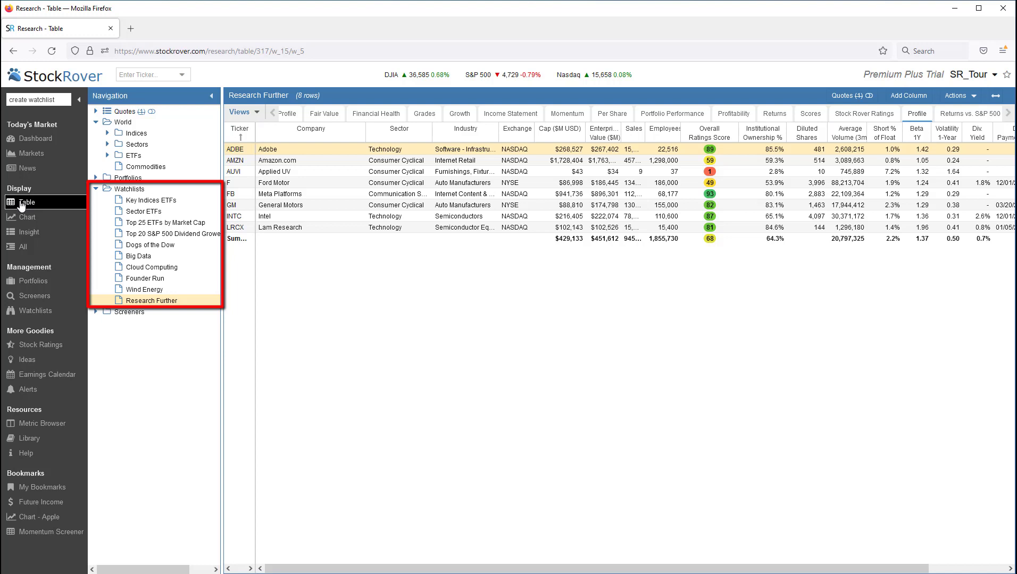
click(131, 258)
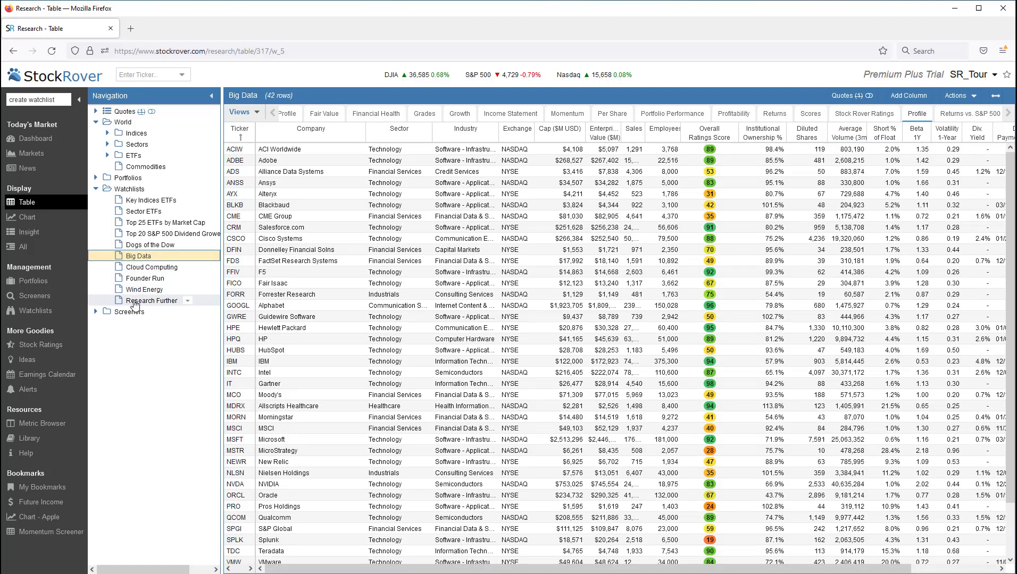
click(136, 302)
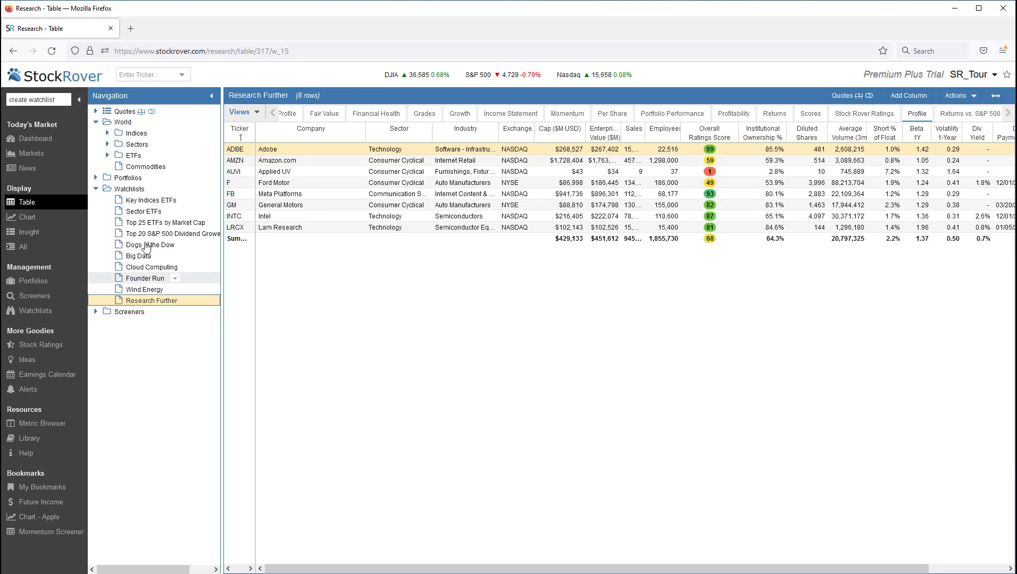
right_click(154, 191)
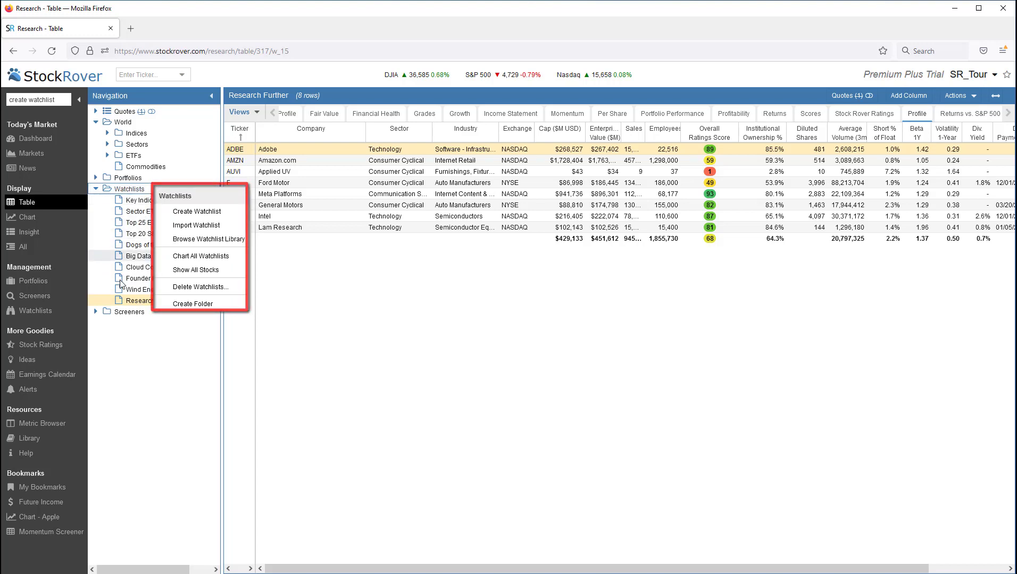
click(127, 302)
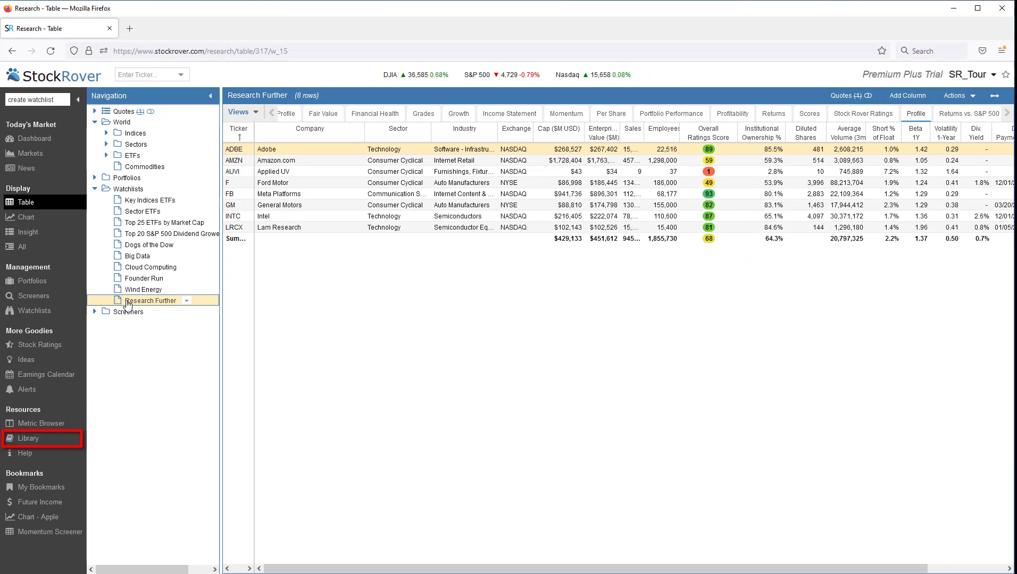
Search Library watchlists for 'S&P', mark both Top 25 S&P 500 Growers lists for import, return to Table.
click(30, 440)
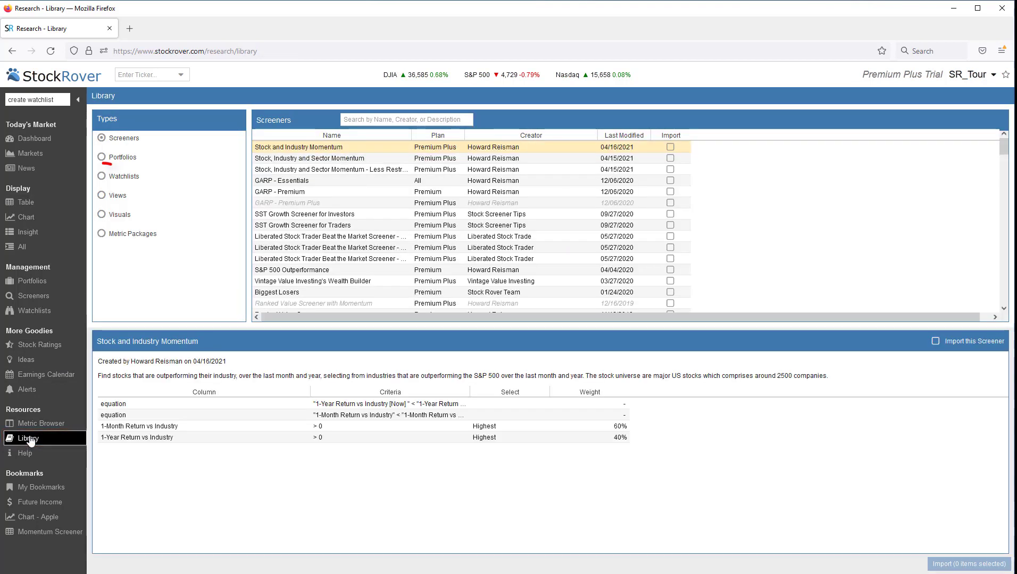
click(101, 177)
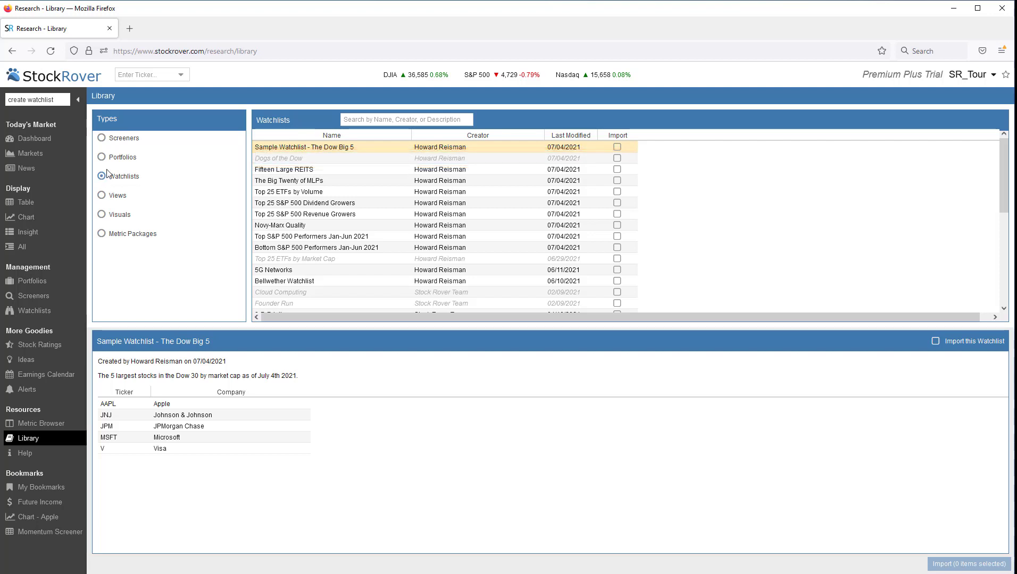
click(351, 119)
text(S)
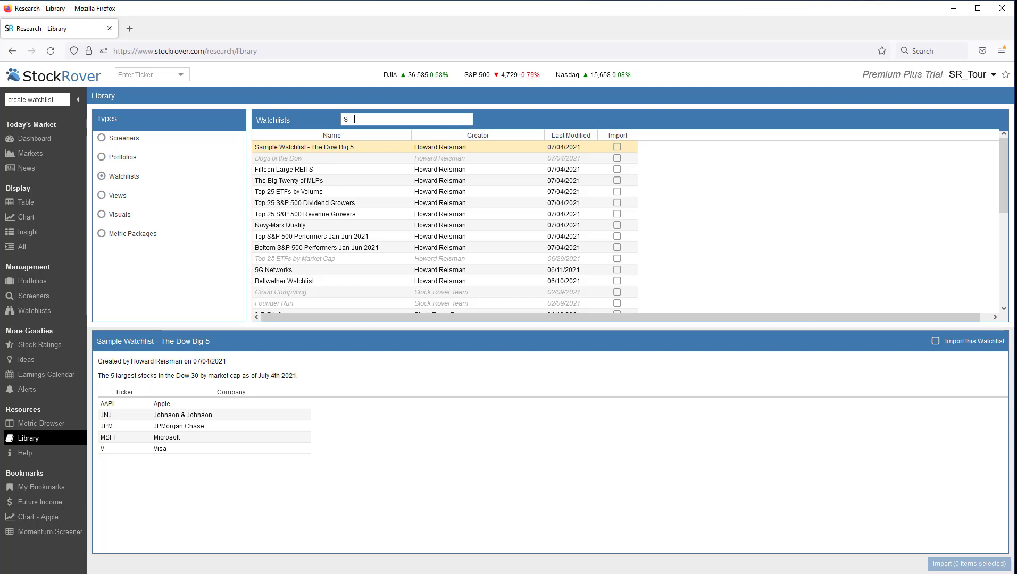
text(&P)
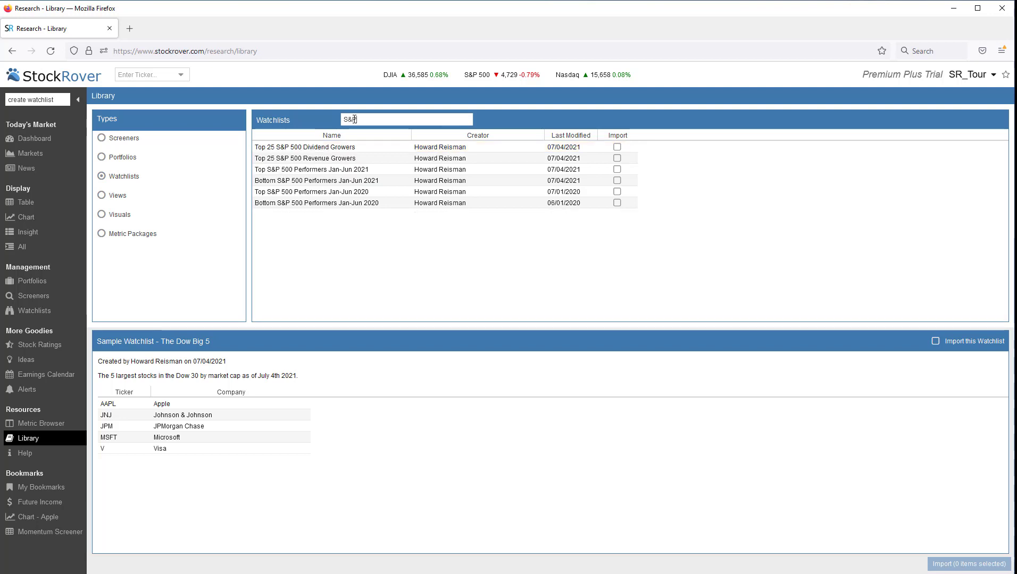
click(617, 147)
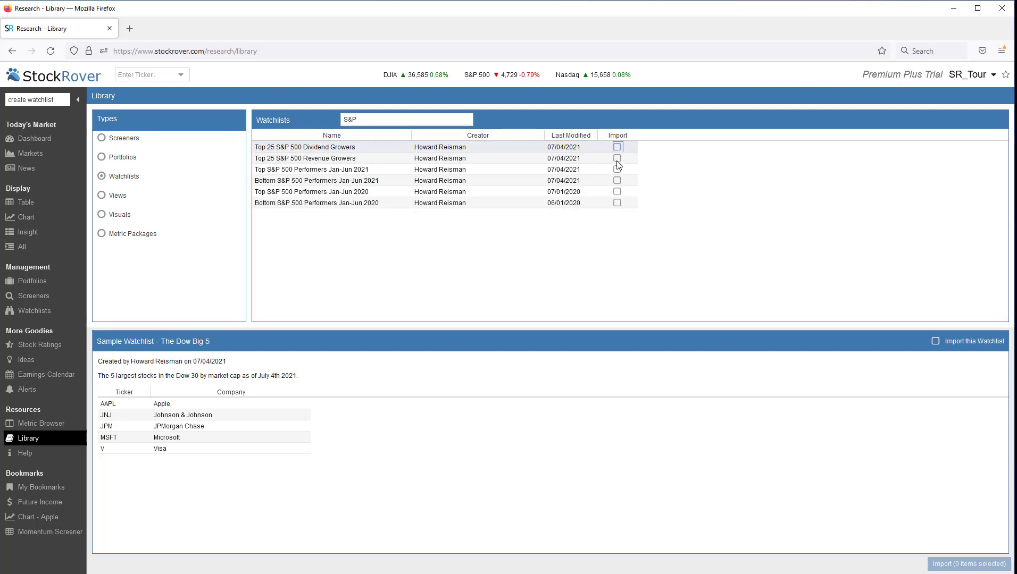
click(617, 158)
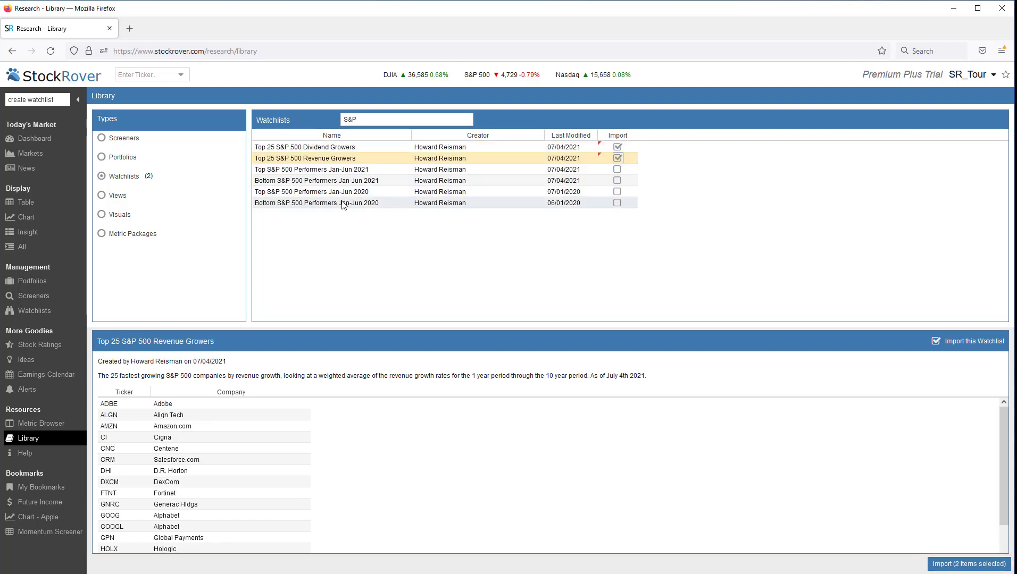
click(24, 205)
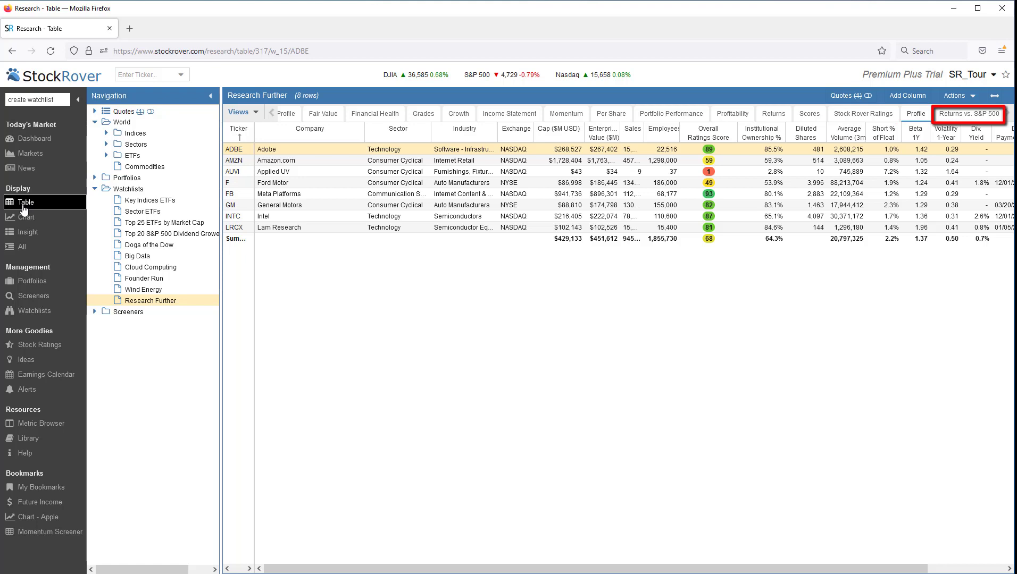
Show the Returns vs. S&P 500 view sorted by 1-Year Return, highest first.
click(965, 115)
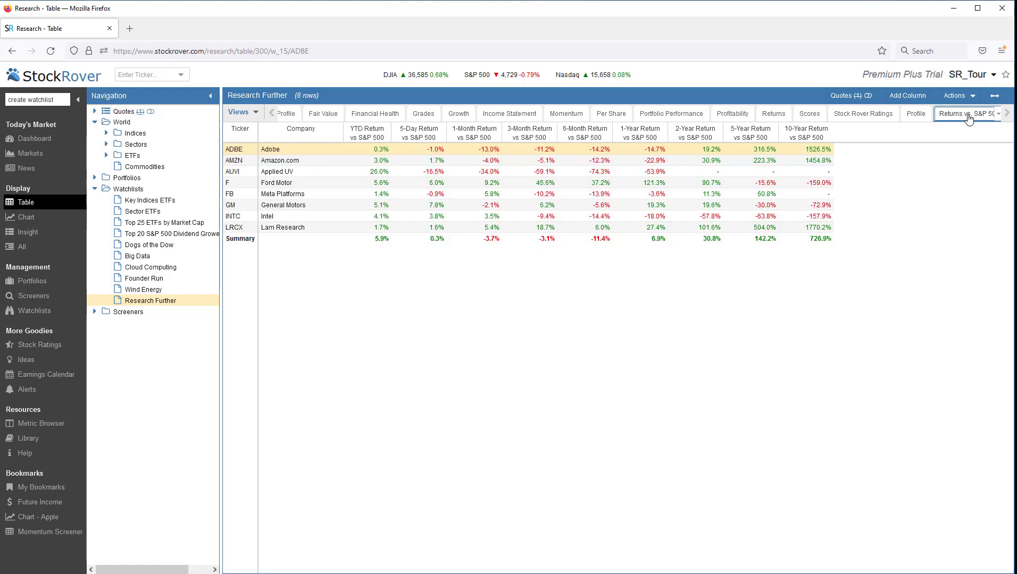
click(661, 134)
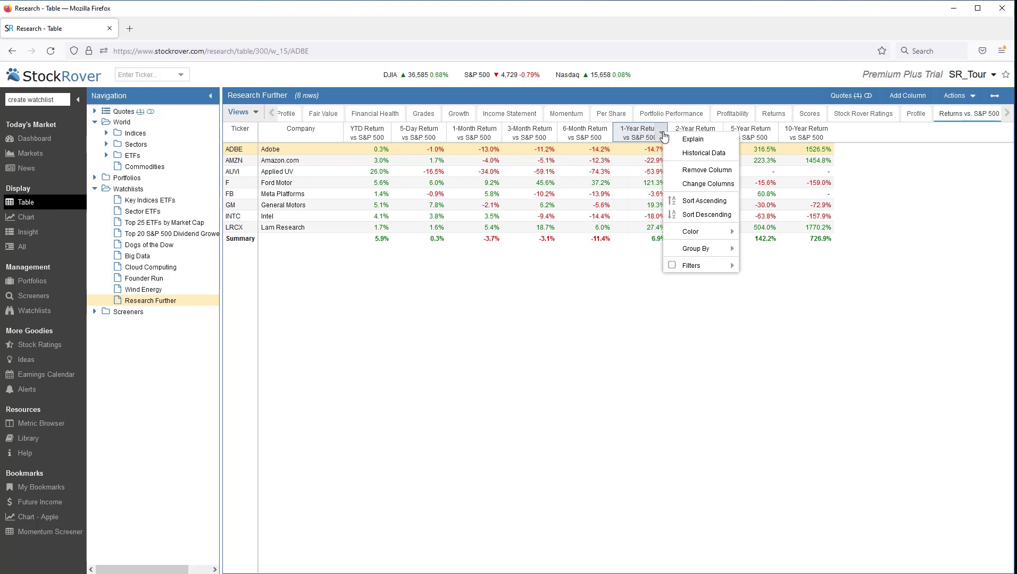
click(678, 215)
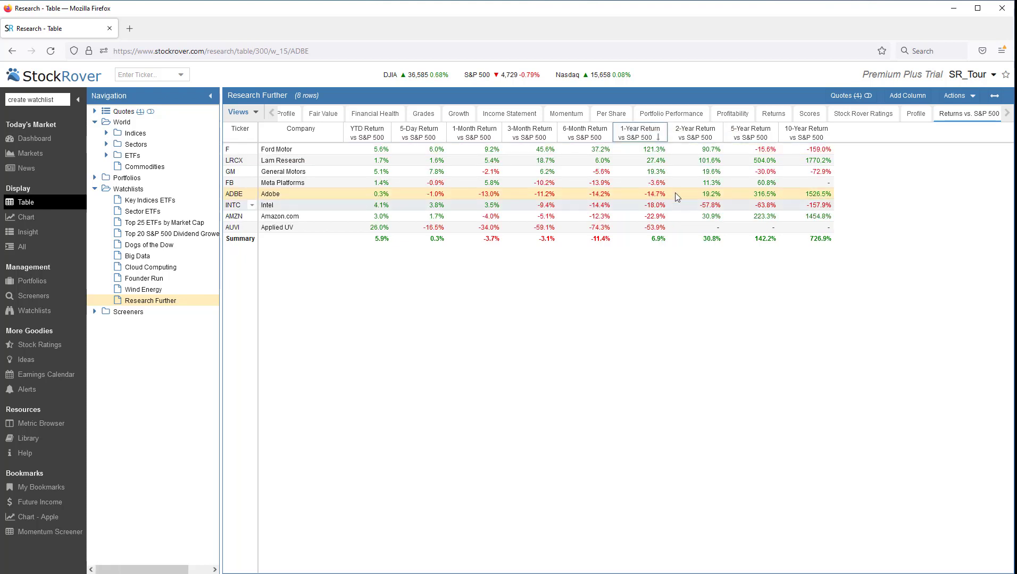
Filter 1-Year Return to values above 10, then clear the filter.
click(662, 135)
mouse_move(702, 272)
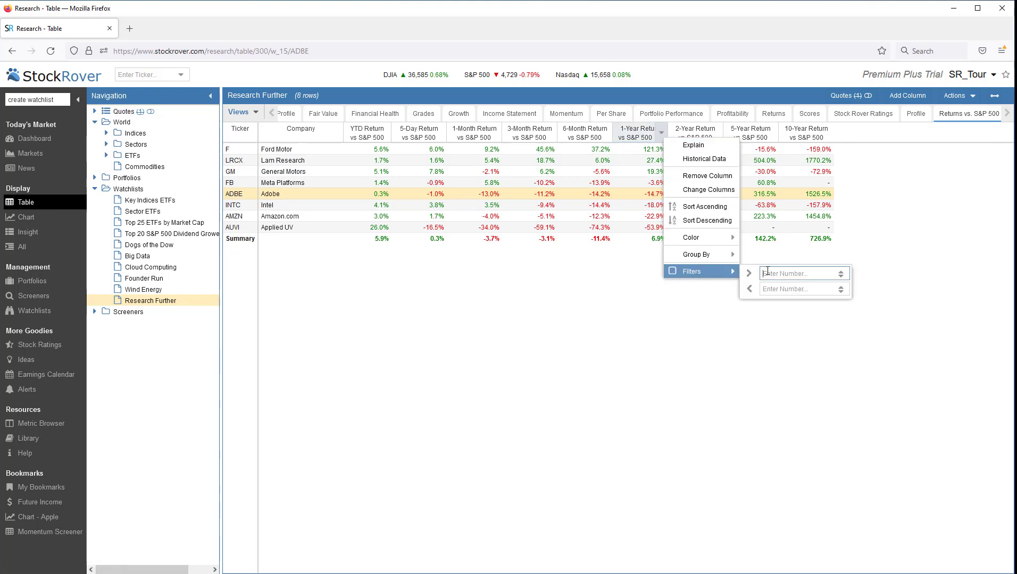
text(10)
key(Return)
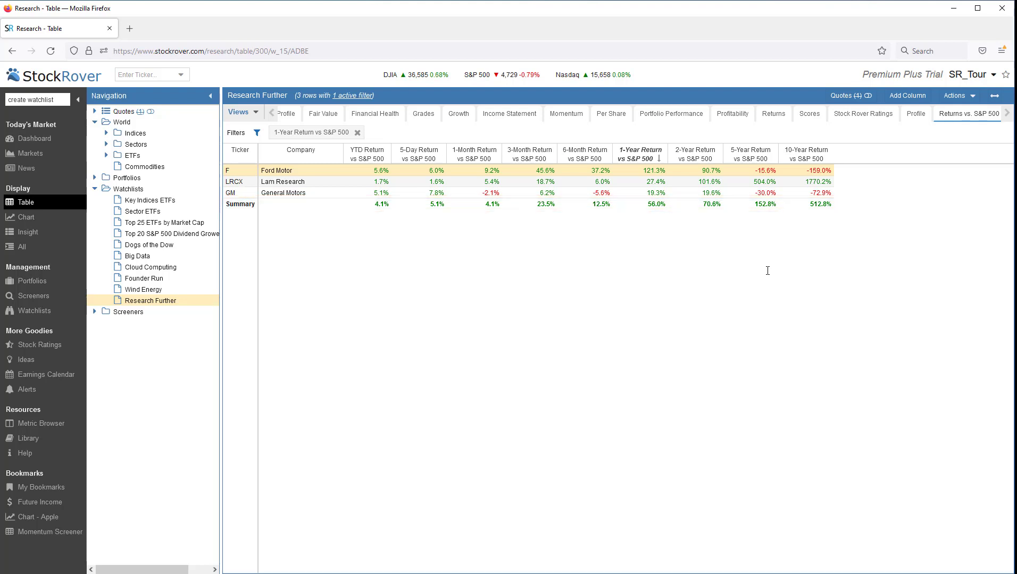
click(357, 133)
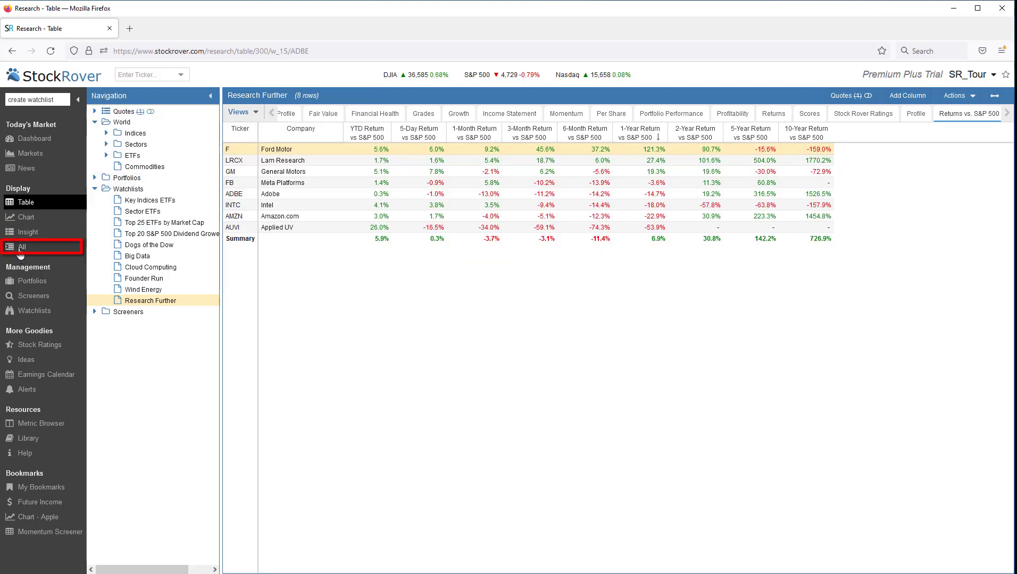
Switch to the All layout and load Lam Research, then General Motors, into the chart and Insight panels.
click(20, 250)
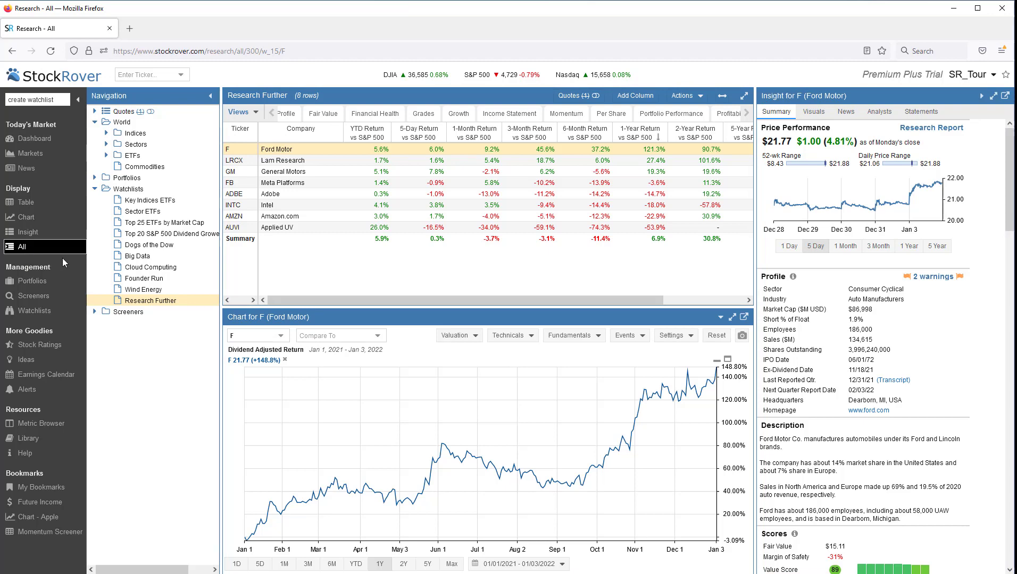
click(280, 160)
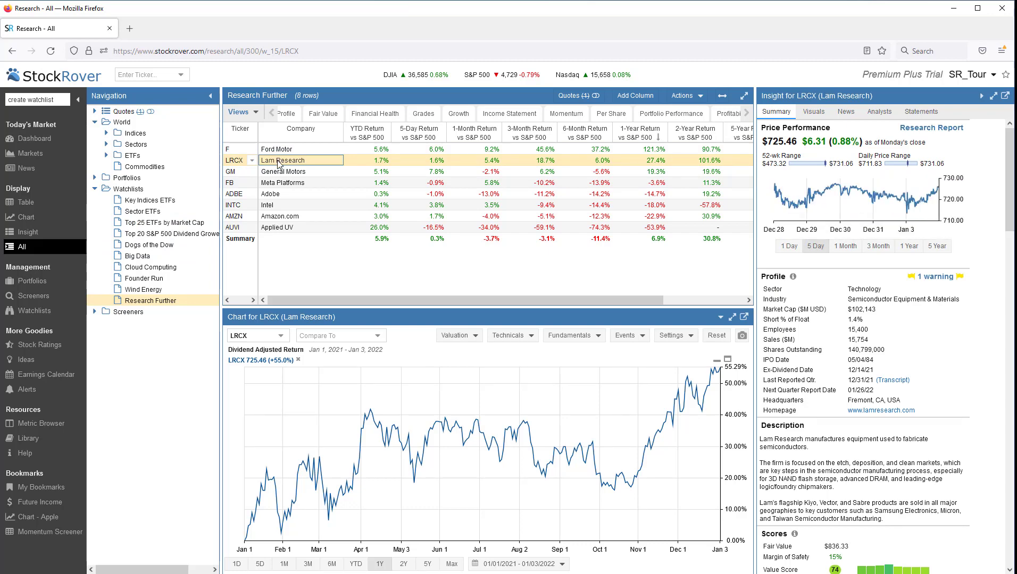
click(276, 173)
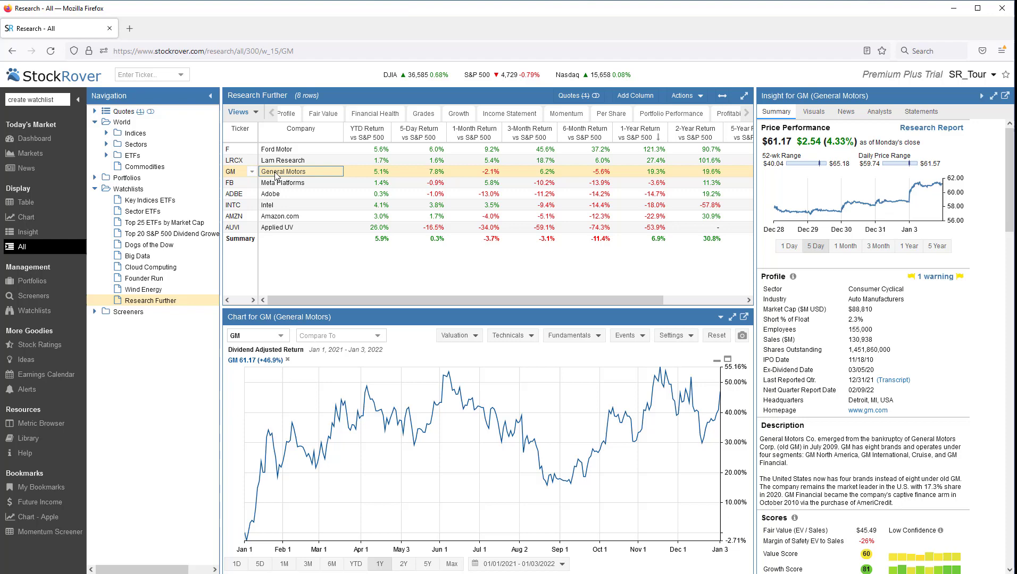
Chart the whole Research Further watchlist and add the S&P 500 benchmark as a comparison.
right_click(170, 304)
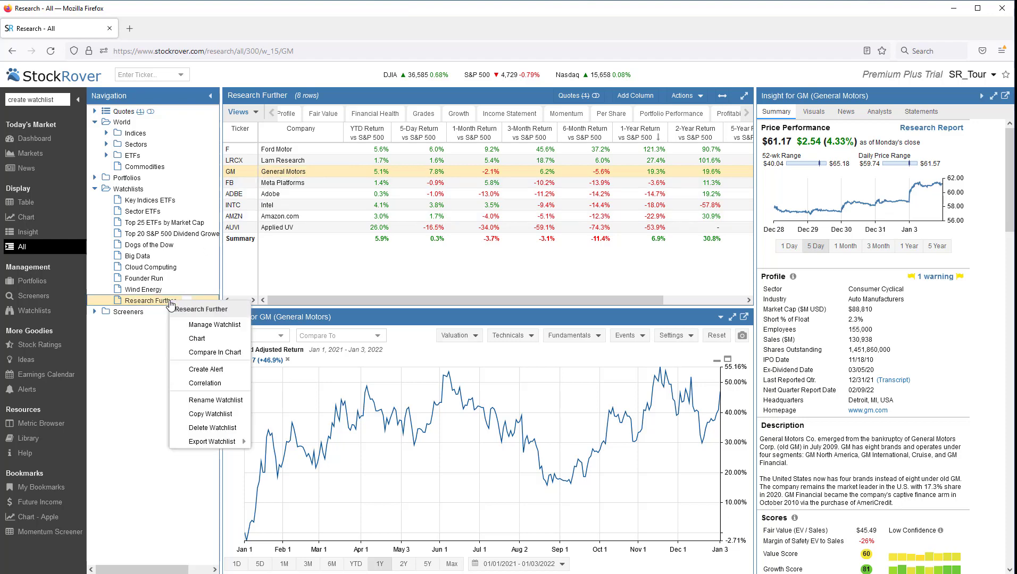
click(188, 341)
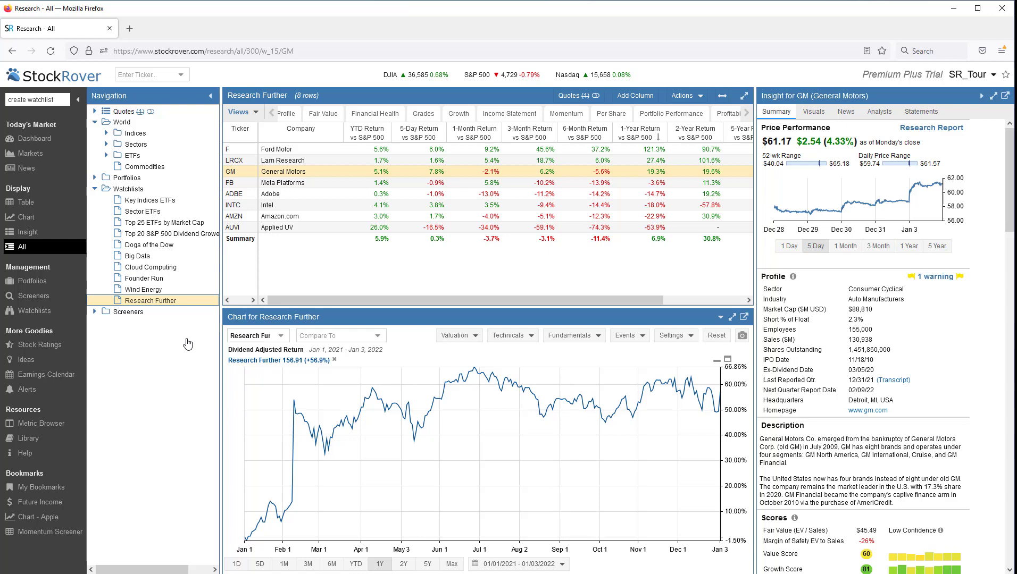
click(378, 336)
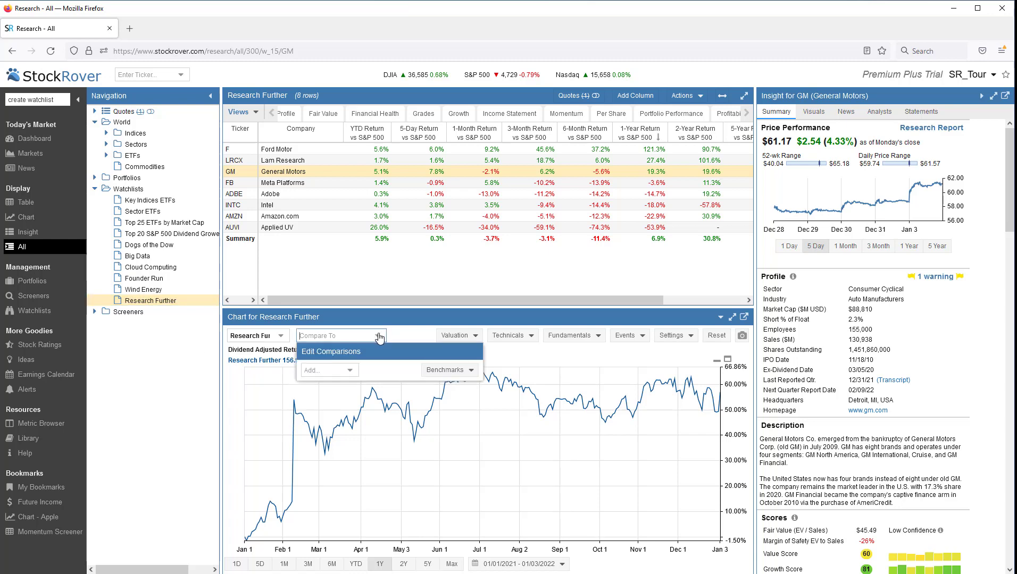
click(461, 371)
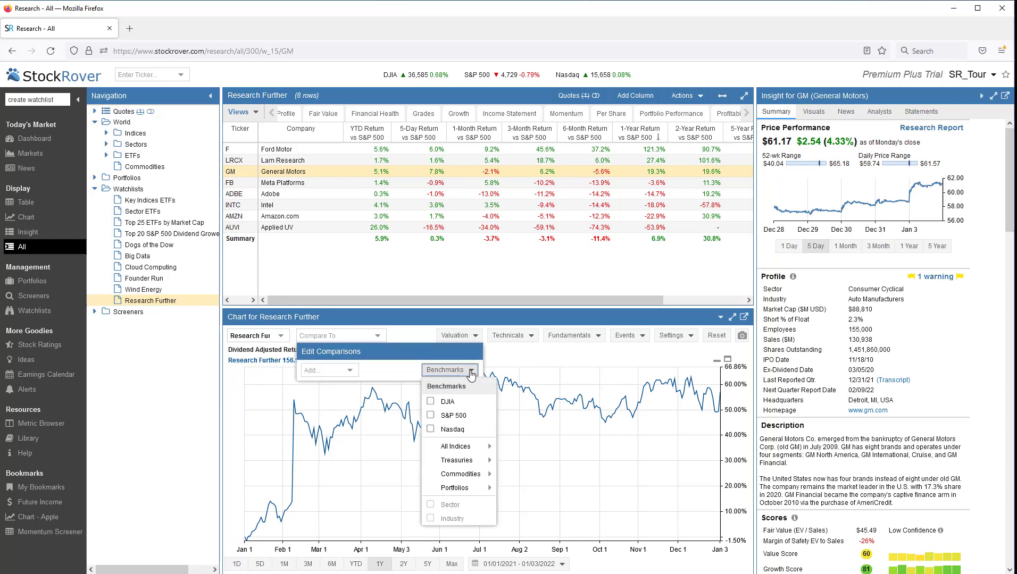
click(432, 417)
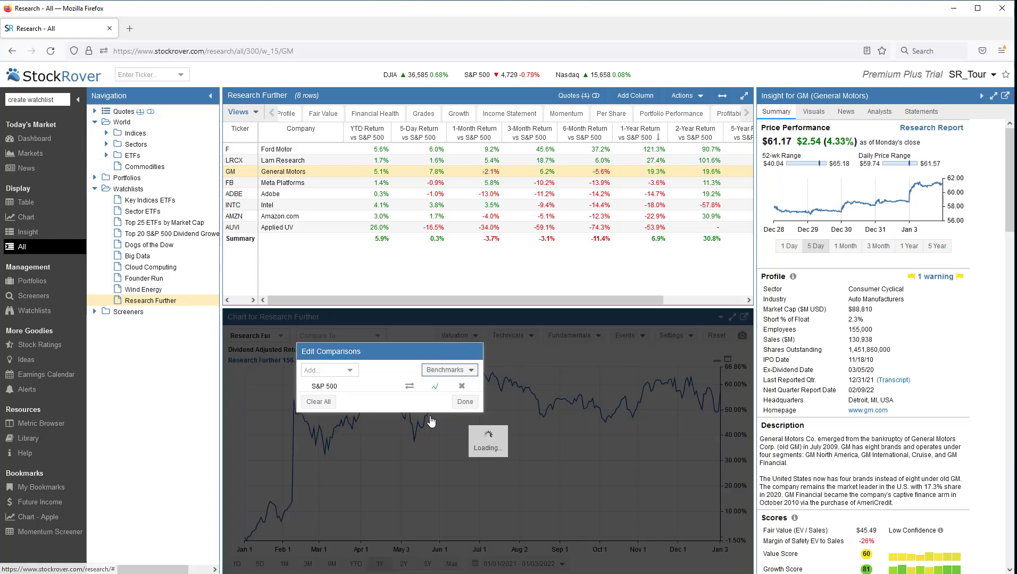
click(465, 403)
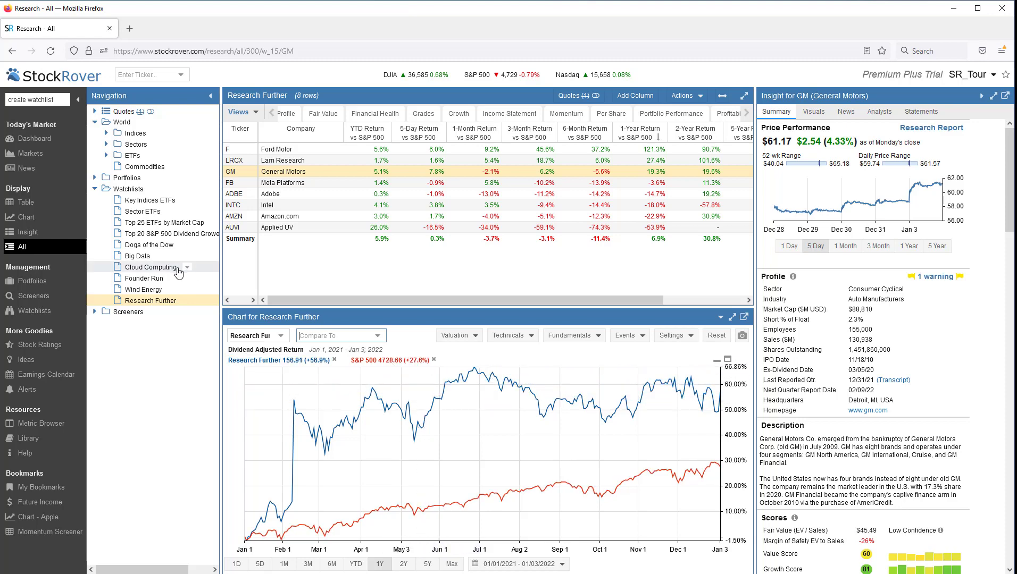
Add Founder Run to the chart for comparison, then remove both the Founder Run and S&P 500 lines.
right_click(149, 282)
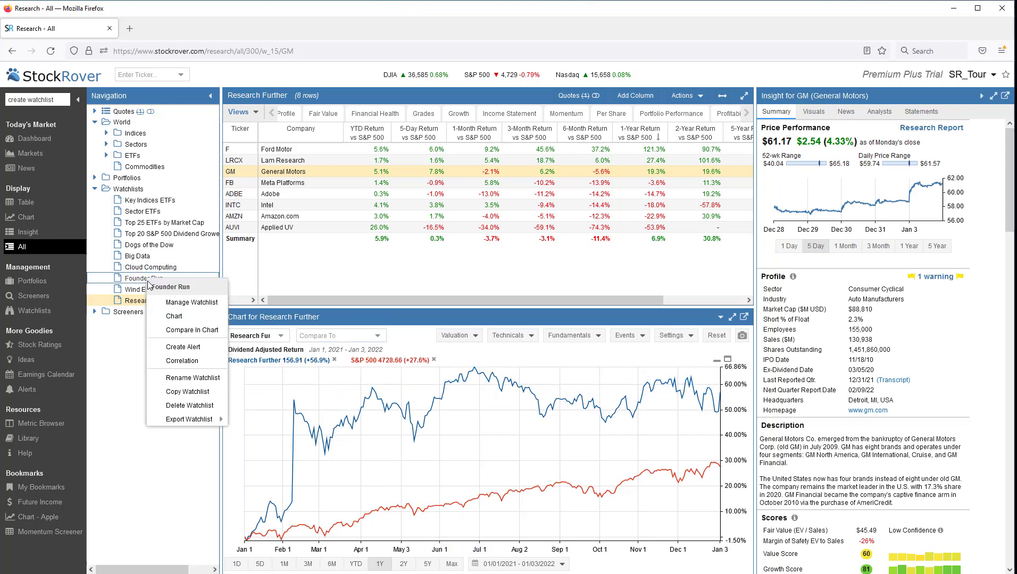
click(174, 317)
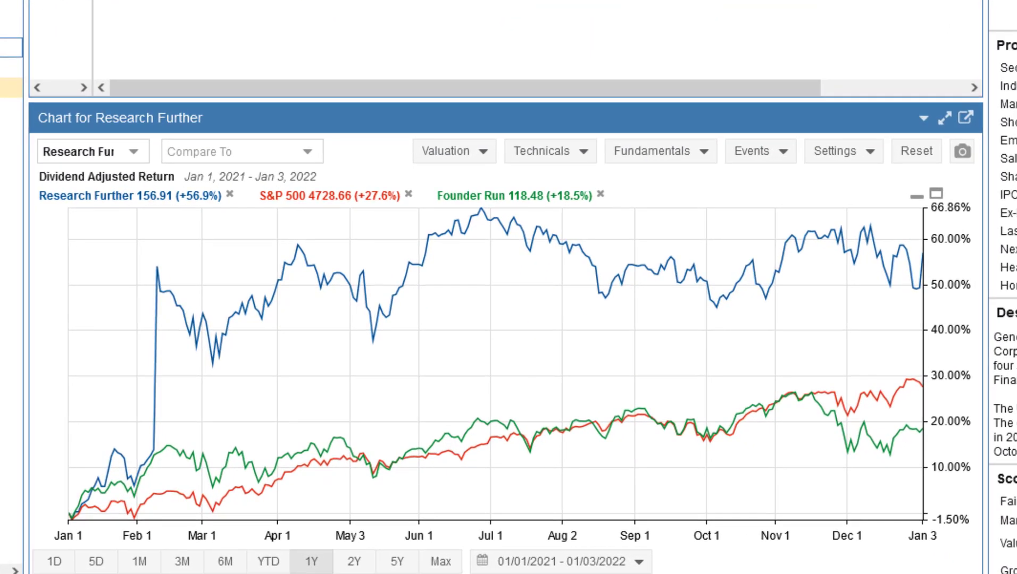
click(601, 195)
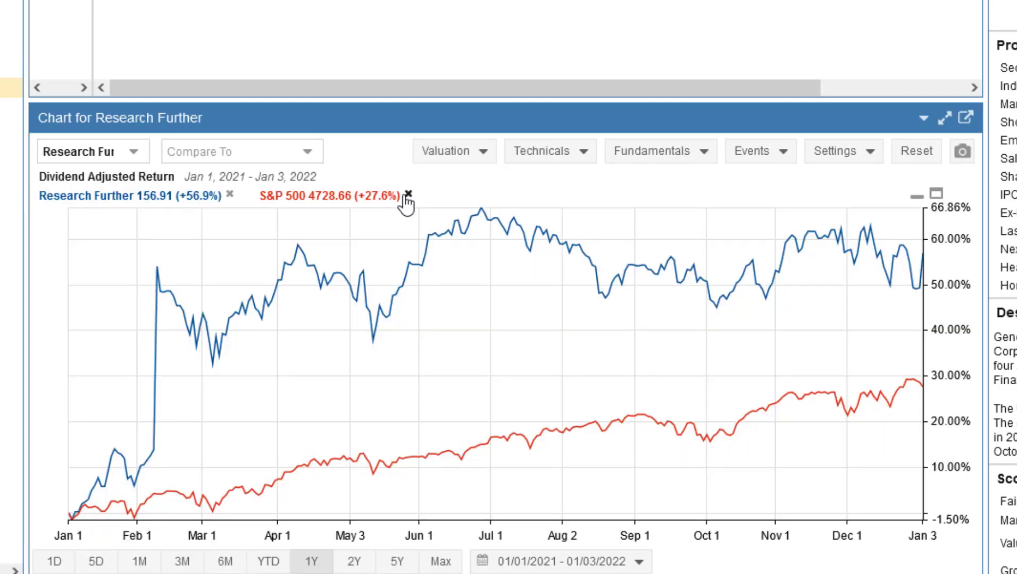
click(409, 195)
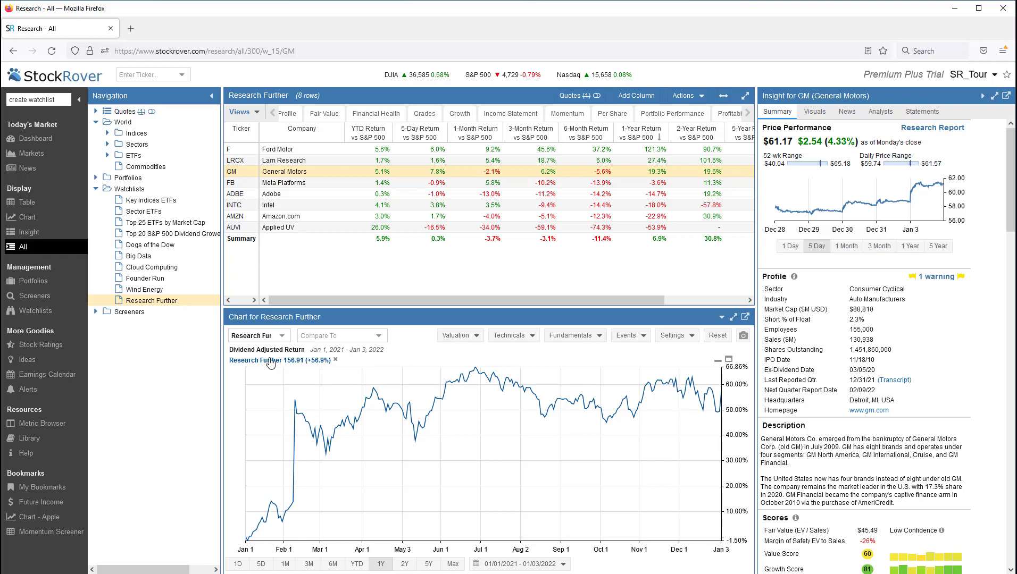
Run the Piotroski High F-Score screener and view its 69 results in the full-width Table.
click(103, 313)
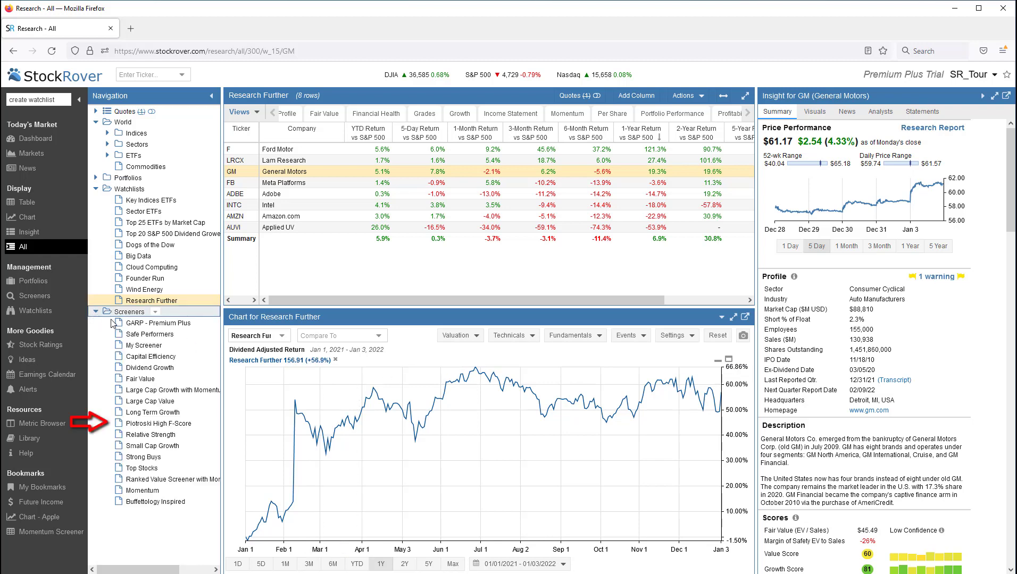
click(149, 424)
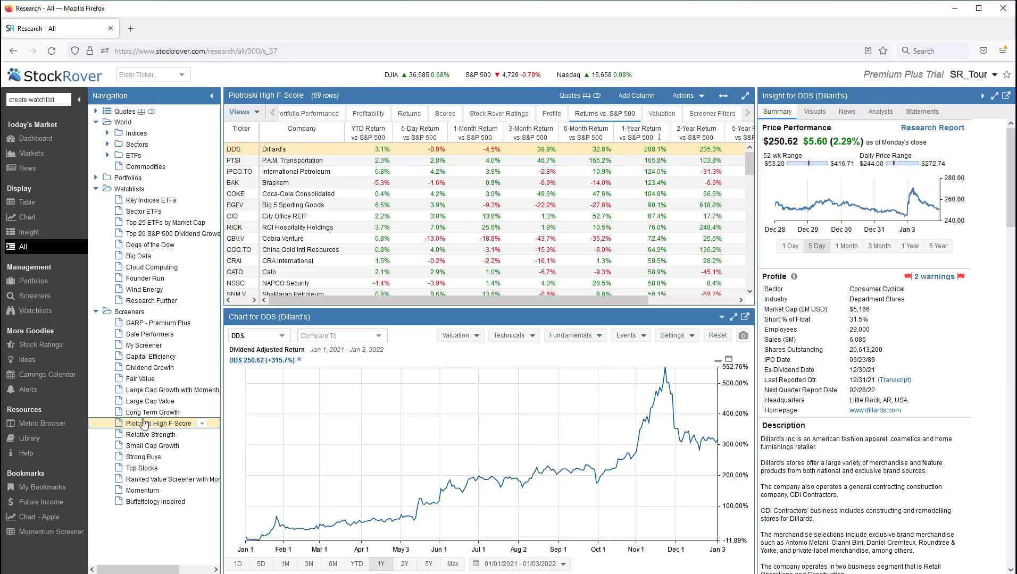
click(29, 203)
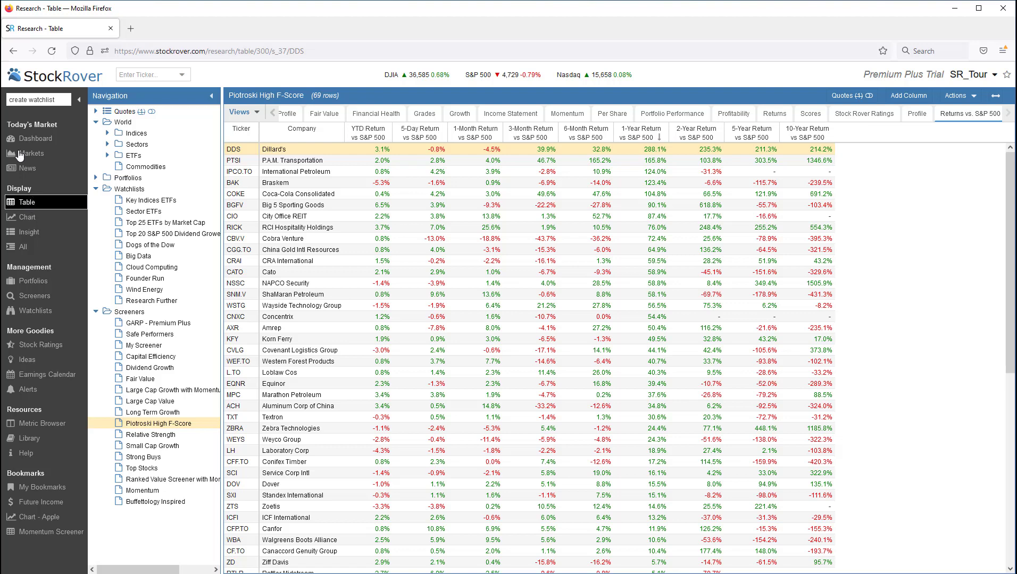
Add Dillard's (DDS) to the Research Further watchlist.
click(286, 150)
right_click(286, 151)
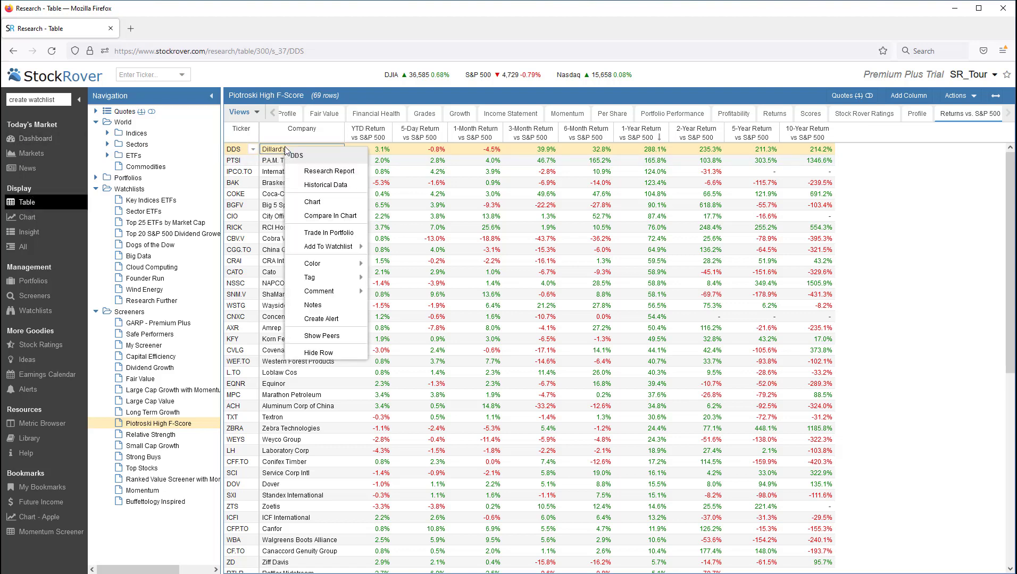
mouse_move(320, 249)
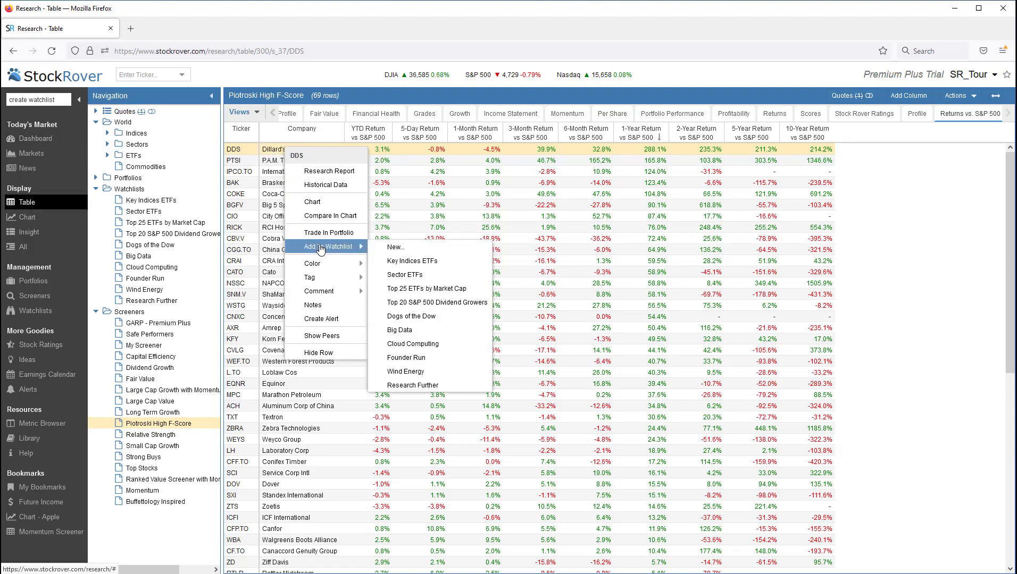
click(407, 385)
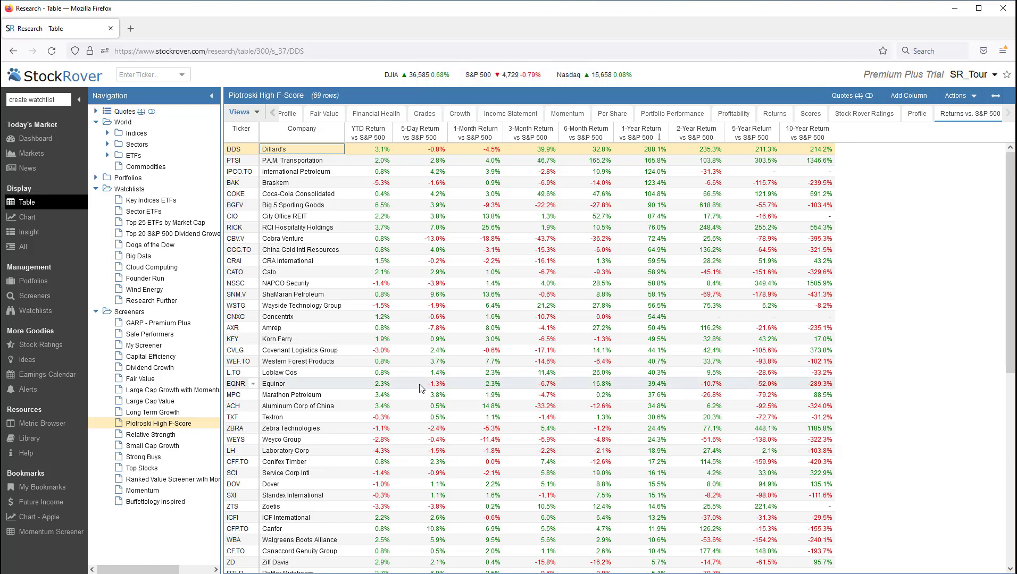
Add COKE, BGFV and CIO to Research Further and open the 12-ticker watchlist.
click(319, 194)
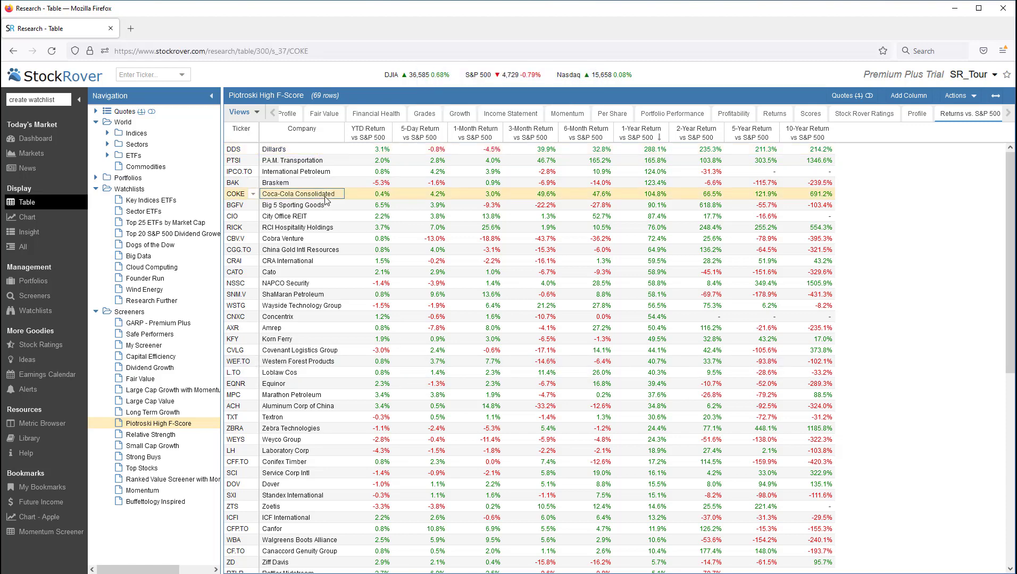
shift+click(329, 220)
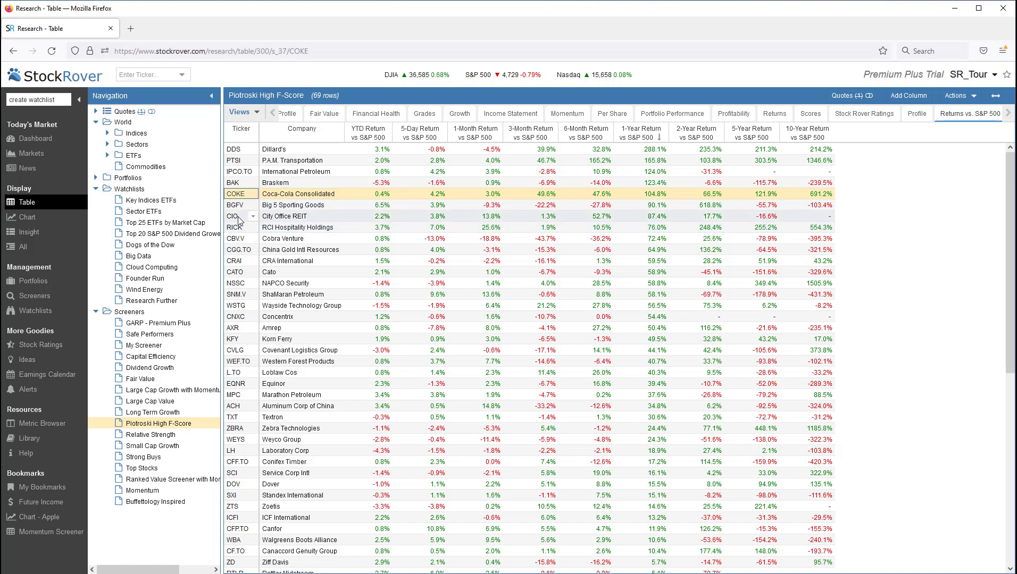
right_click(287, 208)
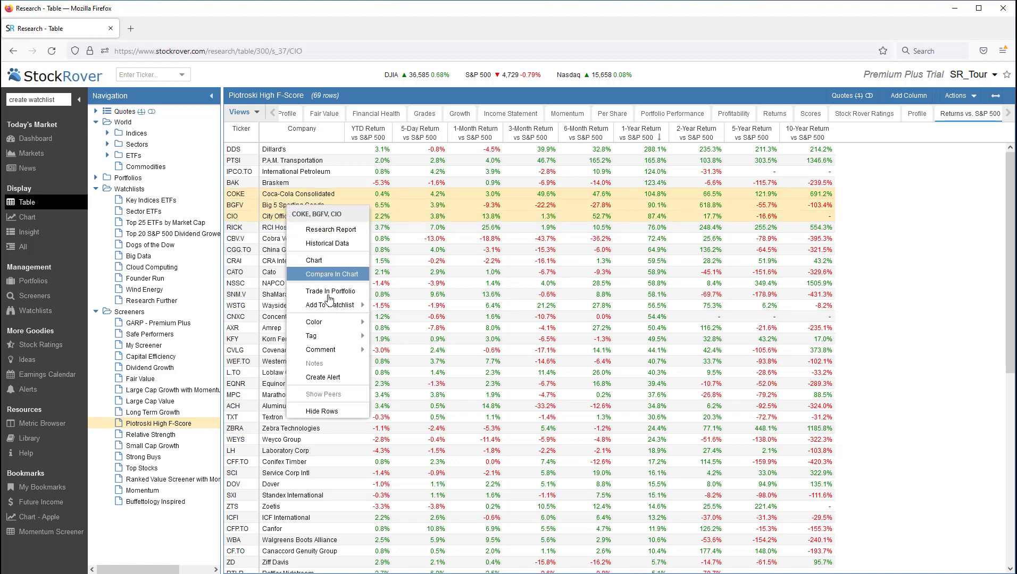
mouse_move(331, 307)
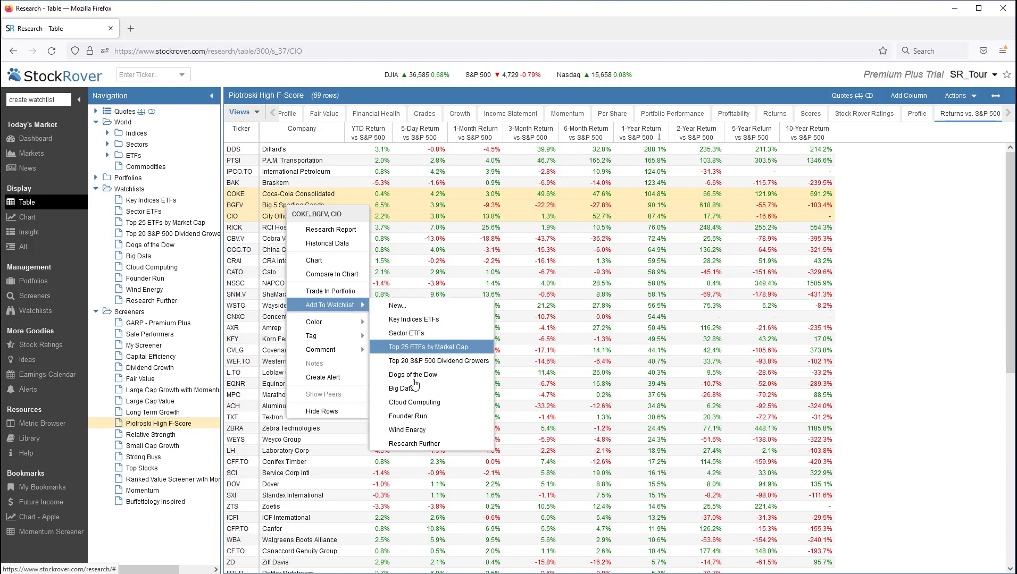
click(418, 445)
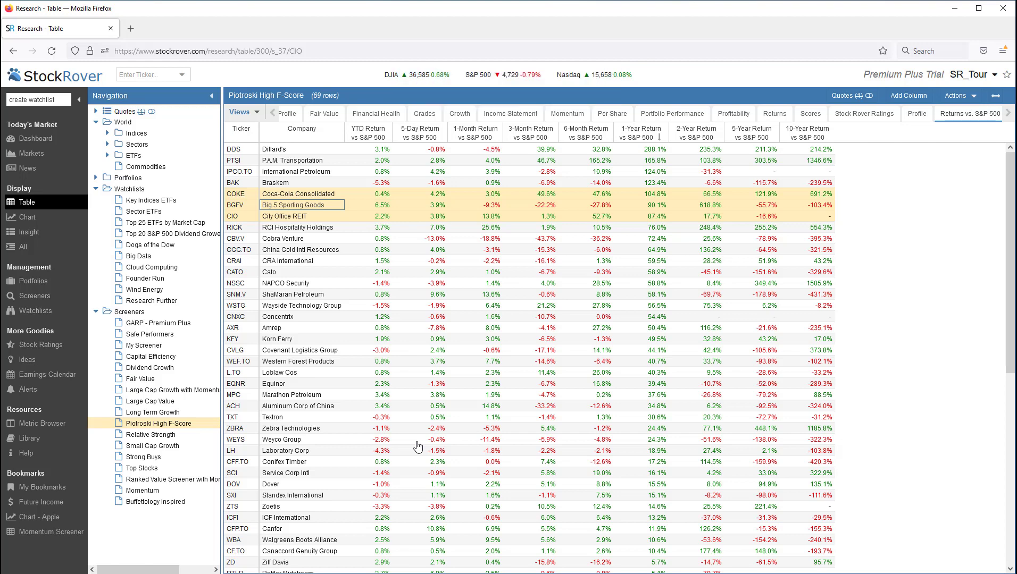
click(151, 302)
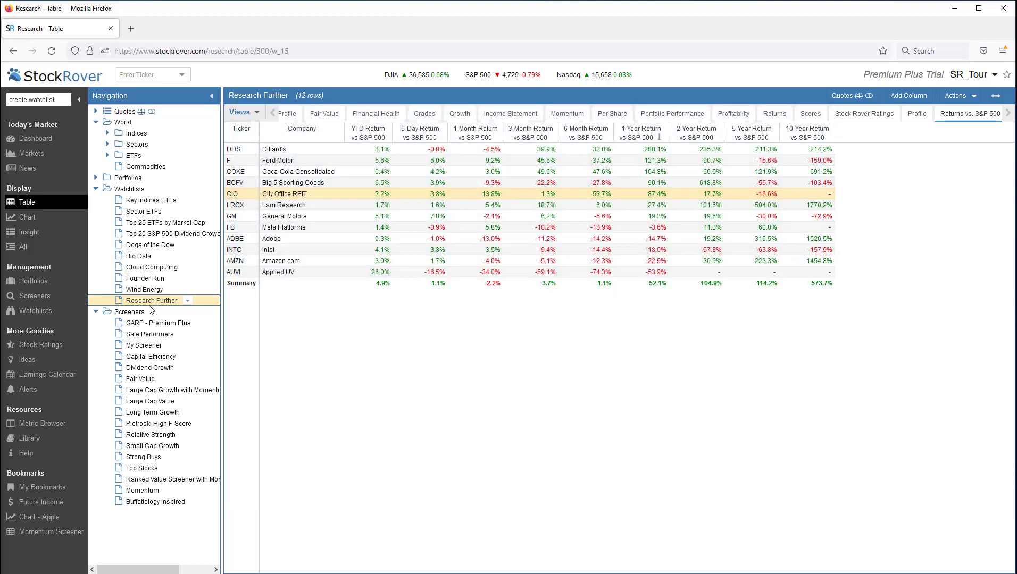
Save the 23 GARP - Premium Plus screener stocks as a watchlist named 'GARP 2022-01-04'.
click(149, 324)
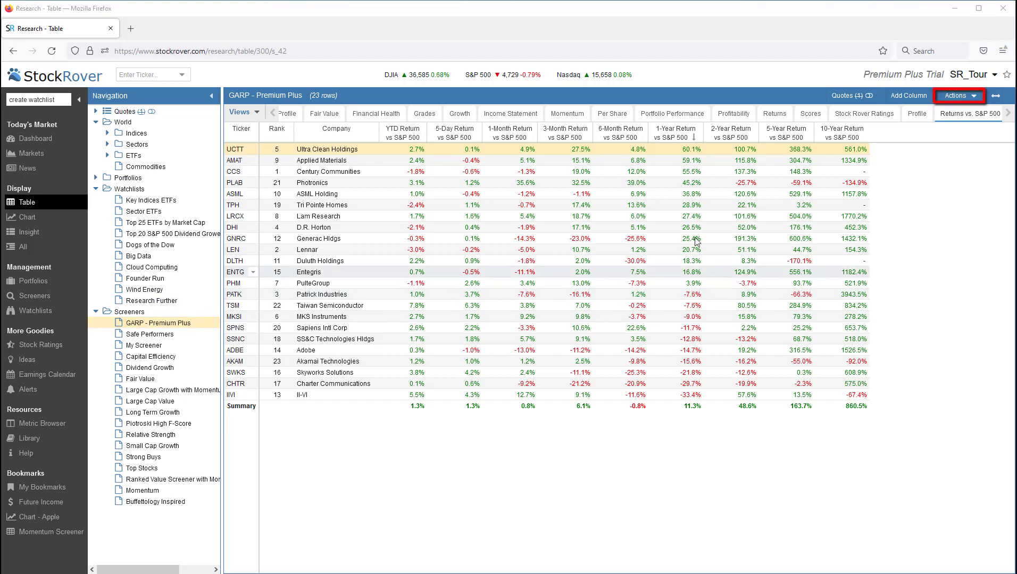
click(974, 98)
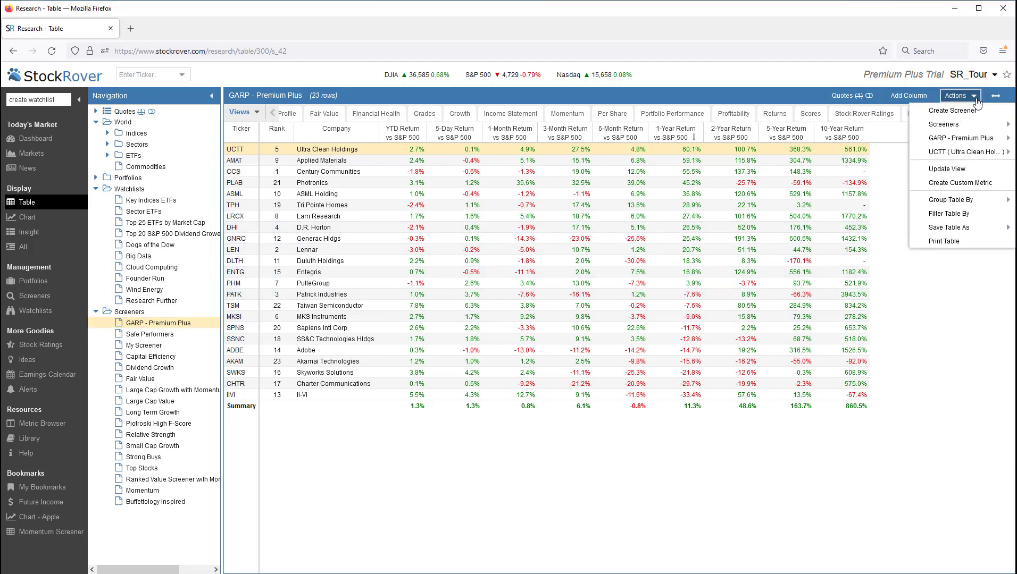
mouse_move(951, 229)
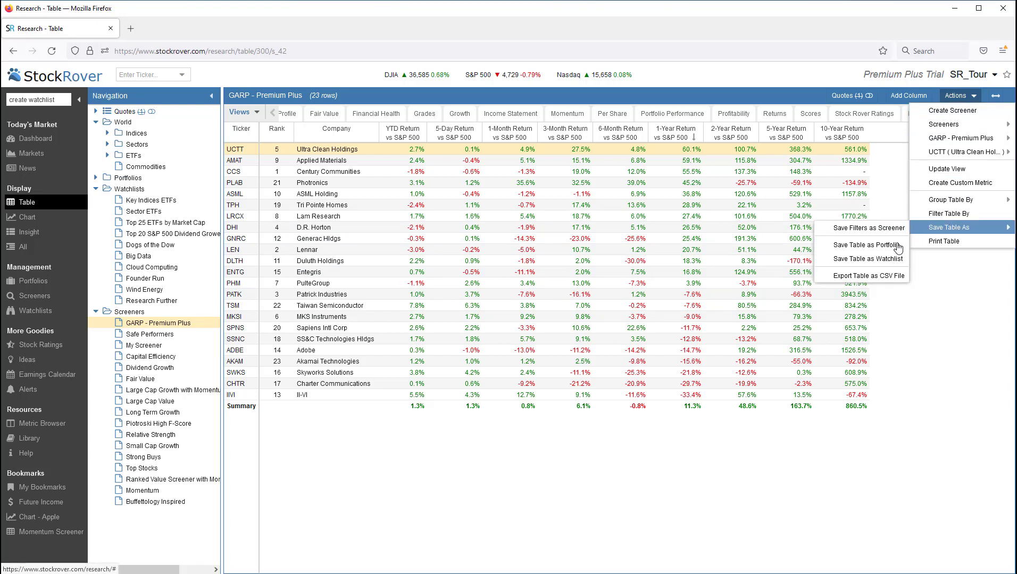
click(887, 258)
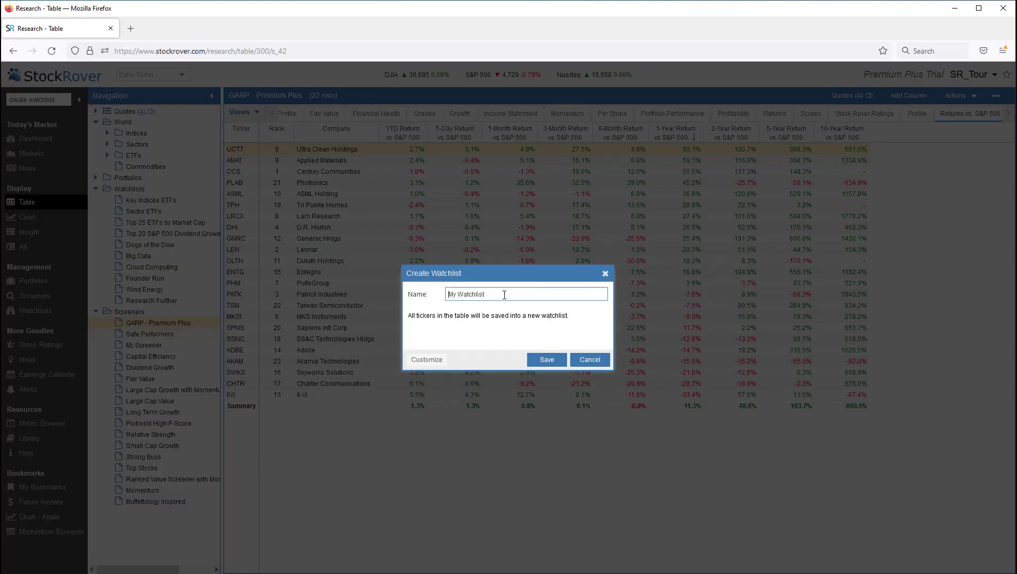
drag(504, 295, 402, 291)
text(GARP 2022-01-04)
click(550, 363)
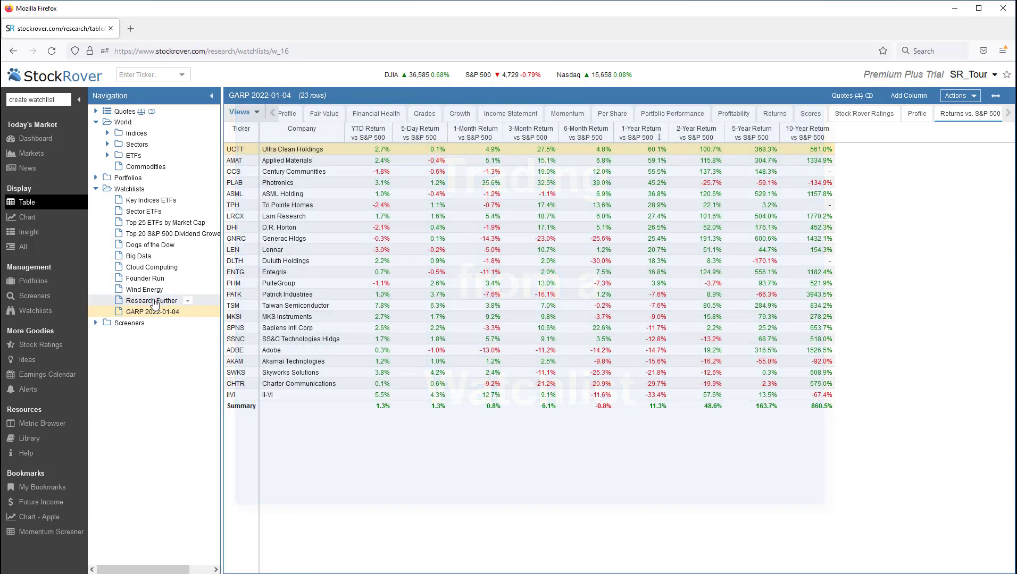
From the Research Further watchlist, start a DDS portfolio trade, check the target portfolios, then cancel it.
click(155, 302)
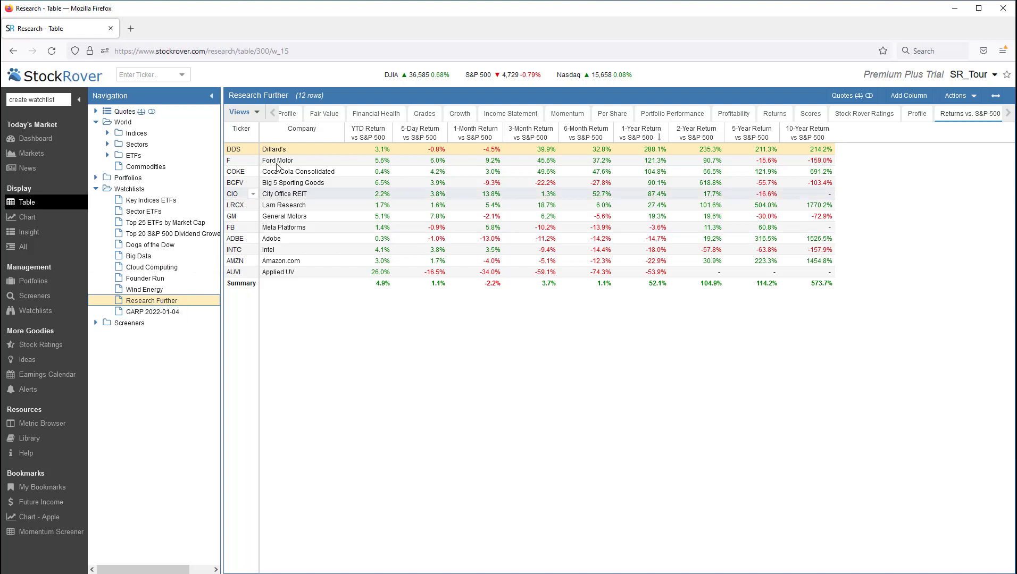
right_click(290, 145)
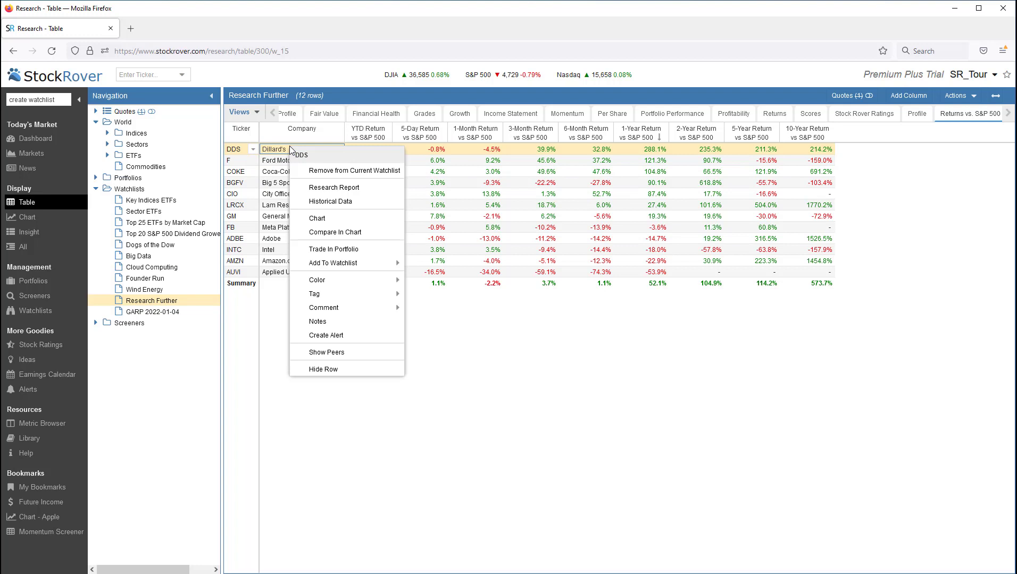
click(322, 252)
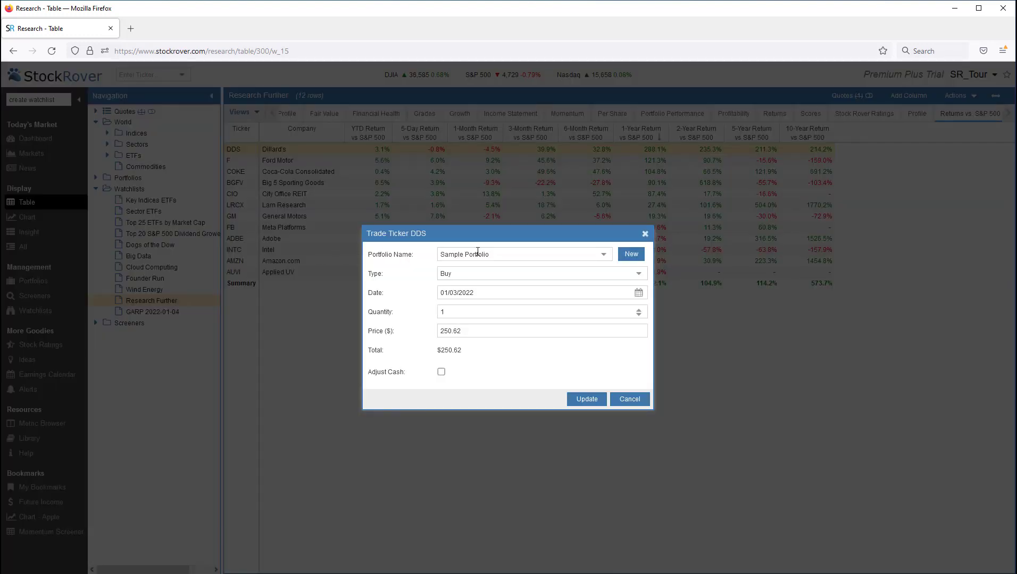
click(602, 255)
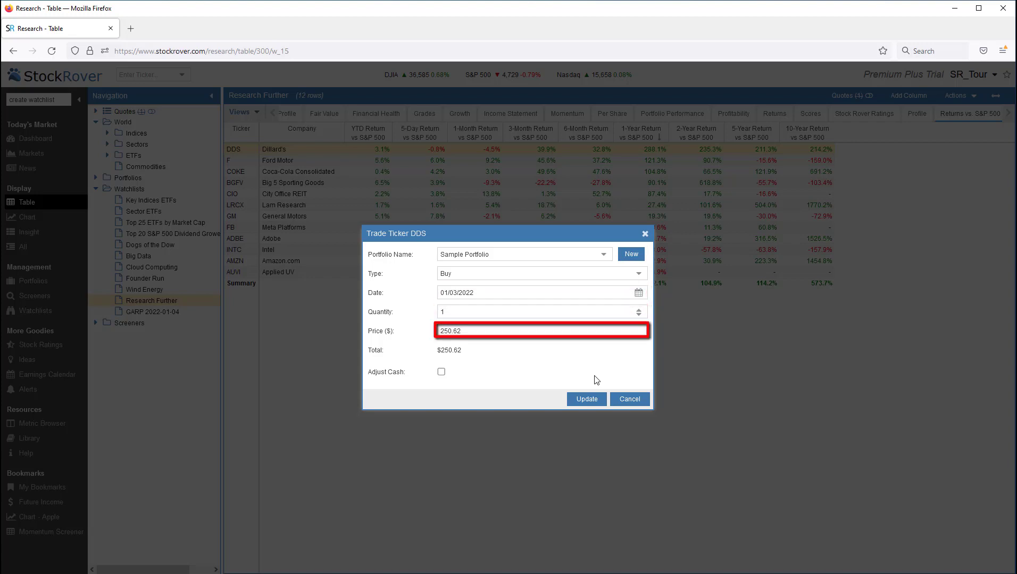
click(626, 399)
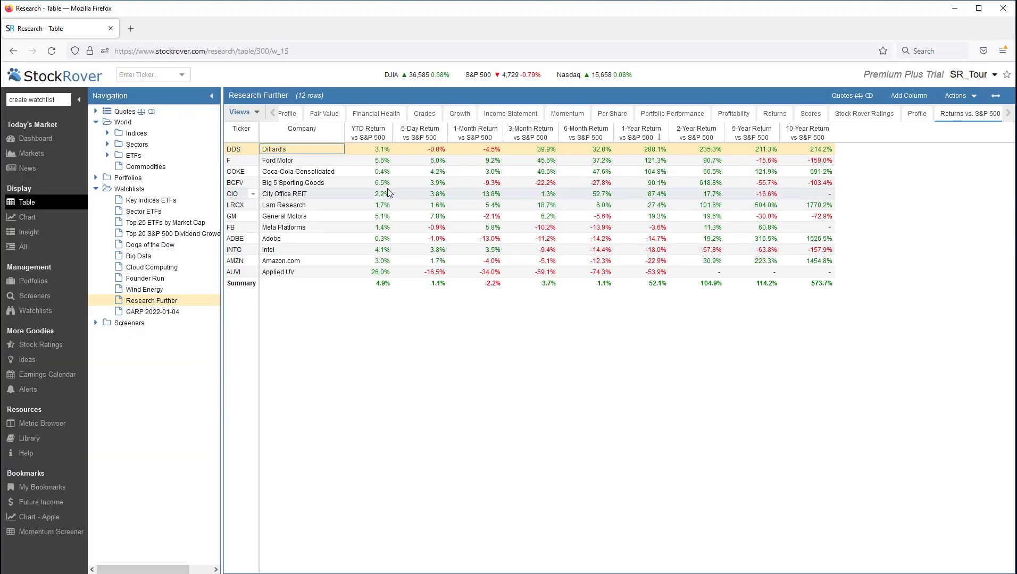
click(317, 183)
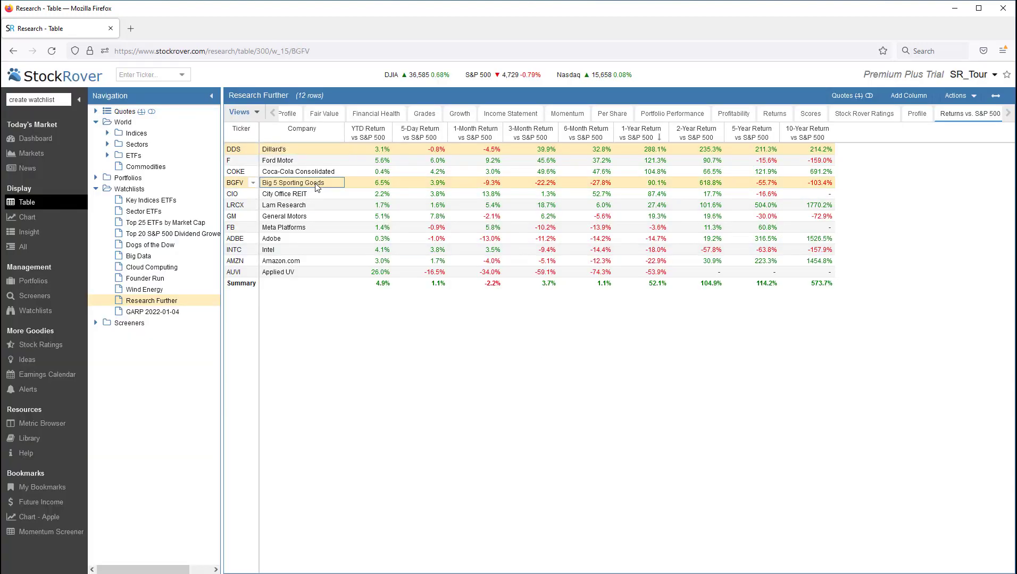
click(289, 217)
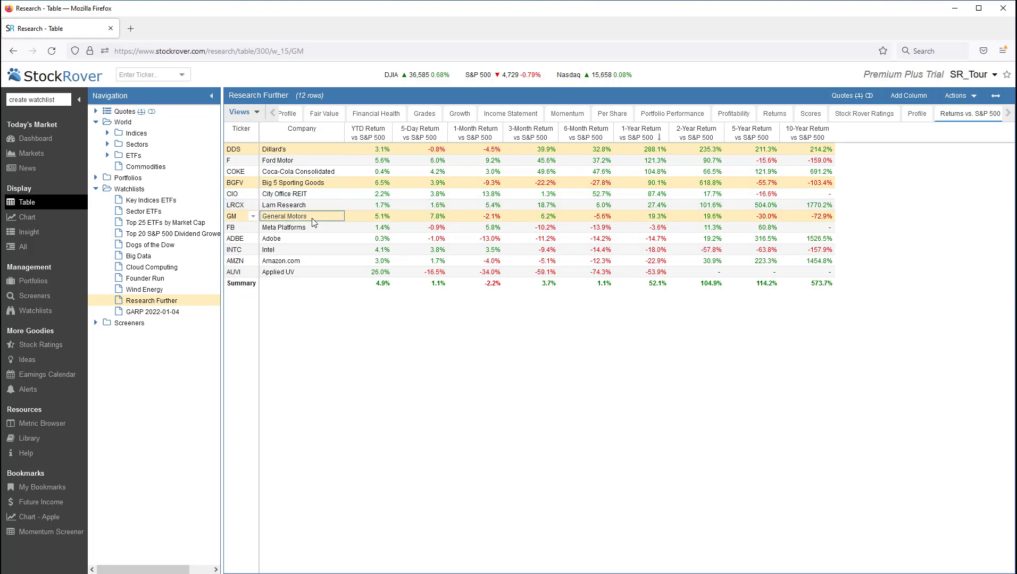
right_click(347, 216)
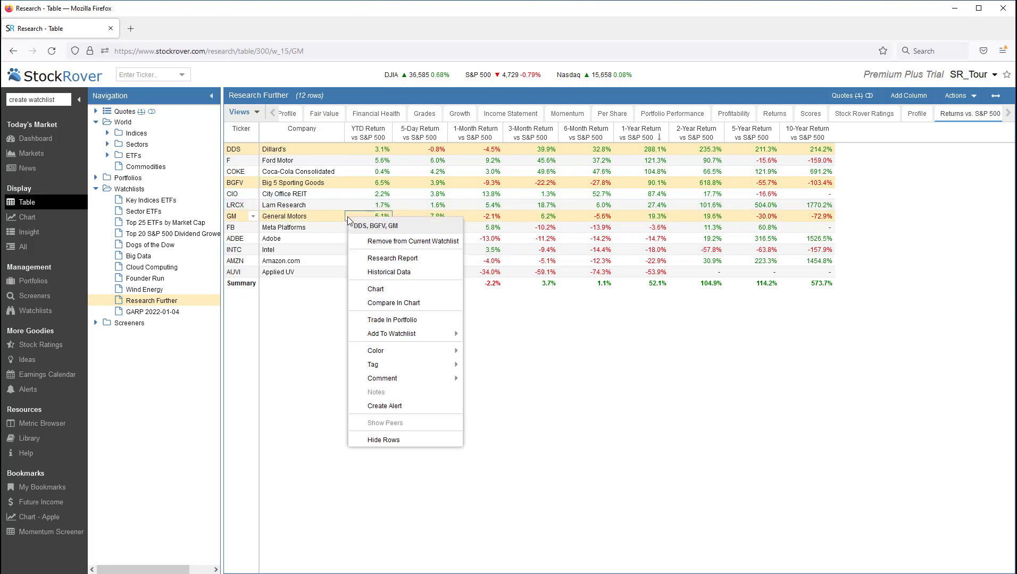
click(387, 320)
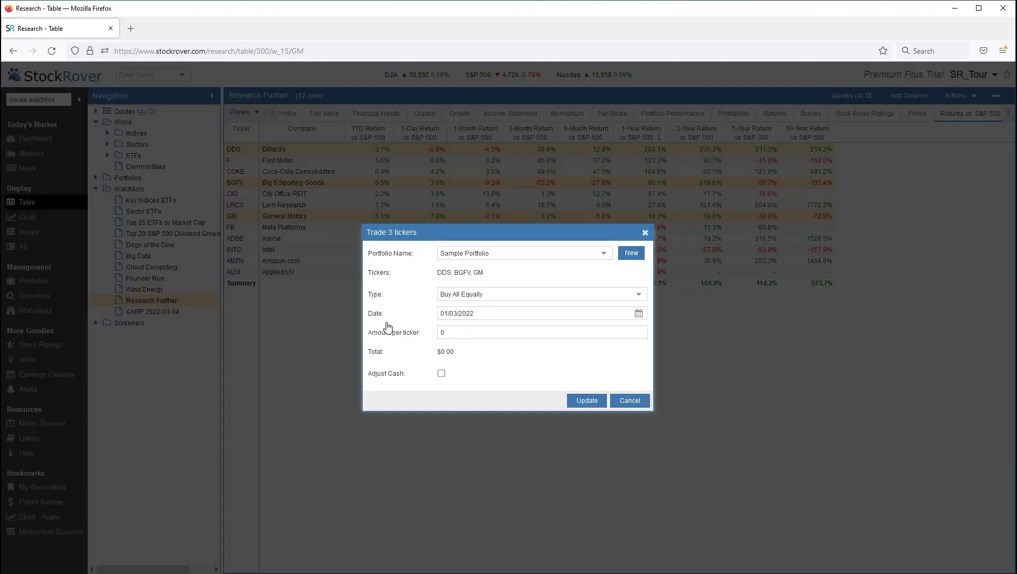
text(1000)
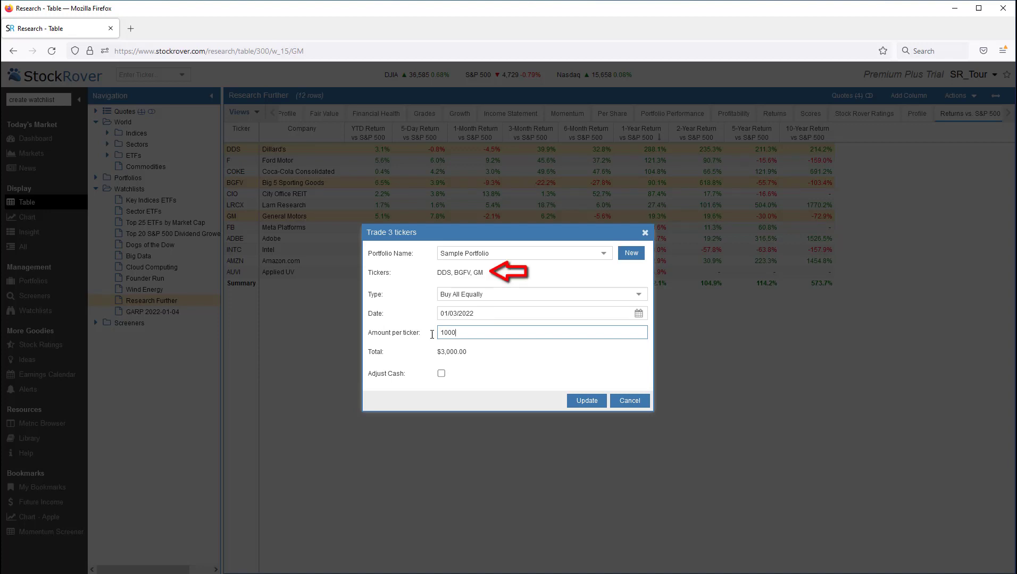
click(442, 374)
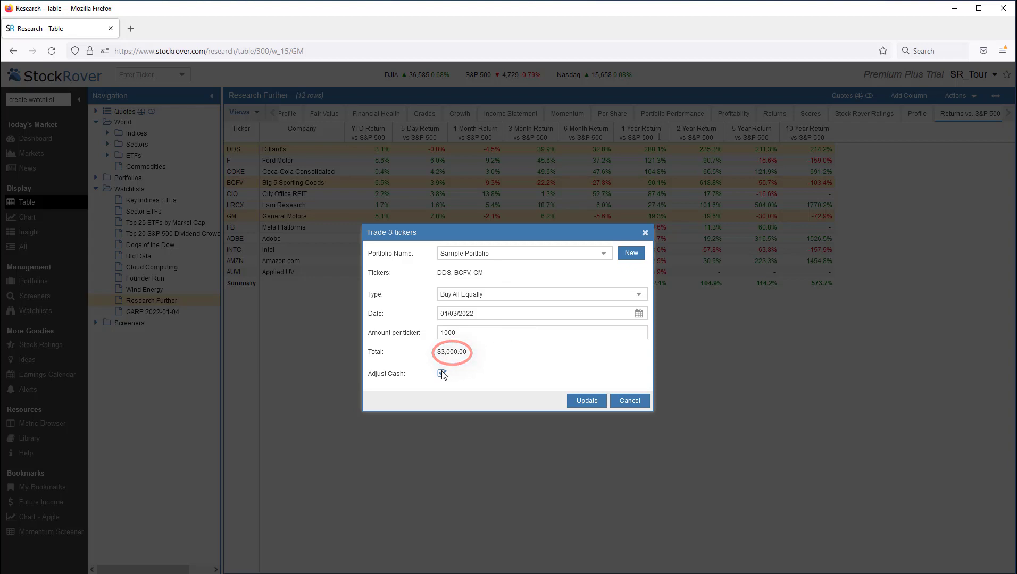
click(629, 403)
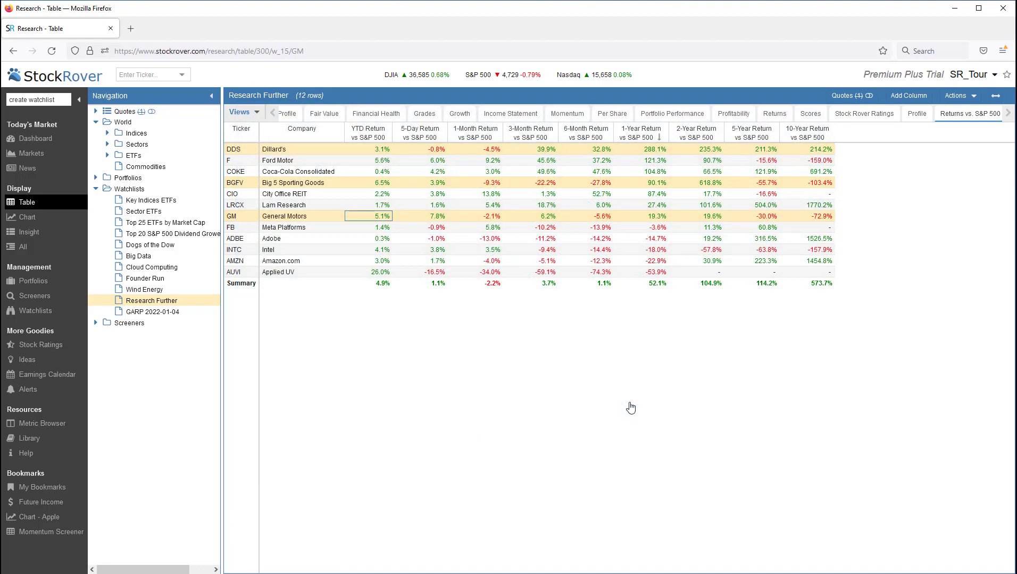
Score Research Further with GARP - Premium Plus, ranking its 12 tickers with Lam Research top at 100%.
click(21, 301)
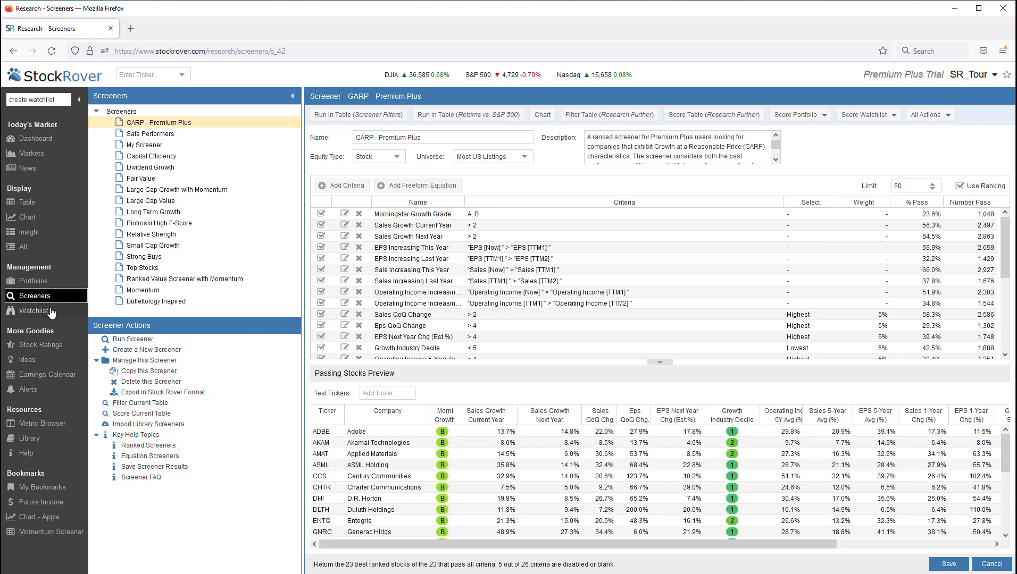
click(896, 118)
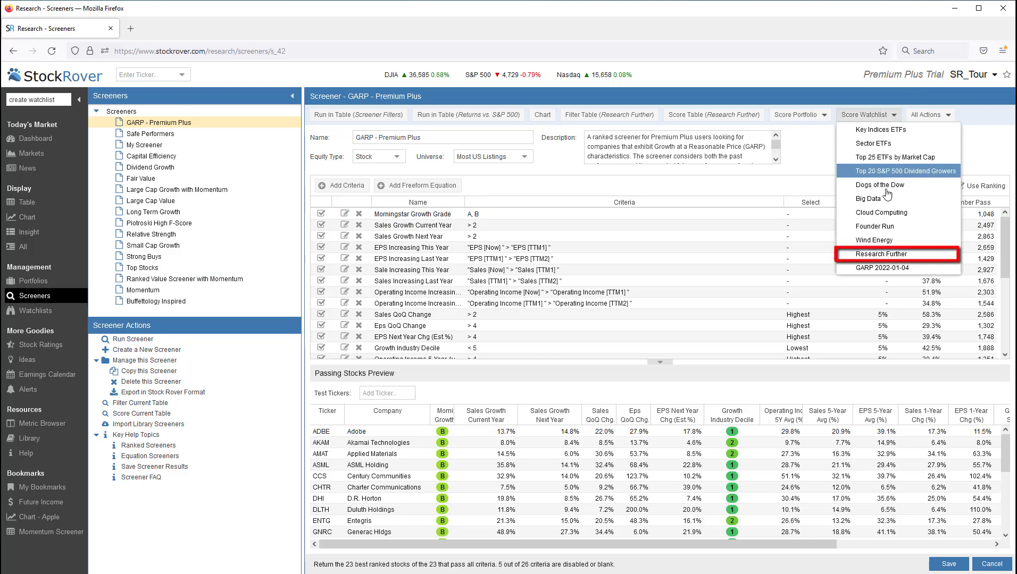
click(882, 254)
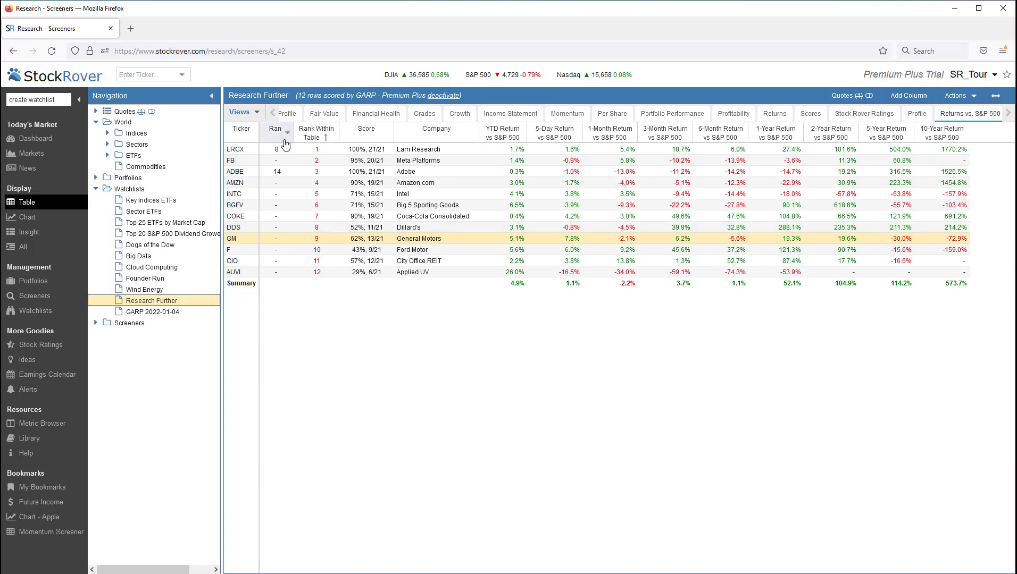
mouse_move(278, 151)
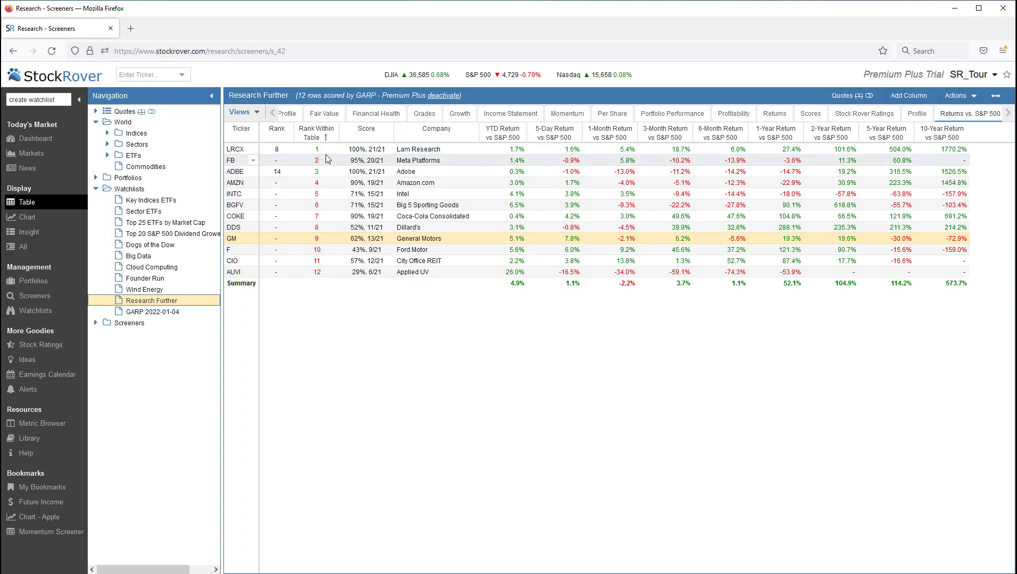
mouse_move(378, 153)
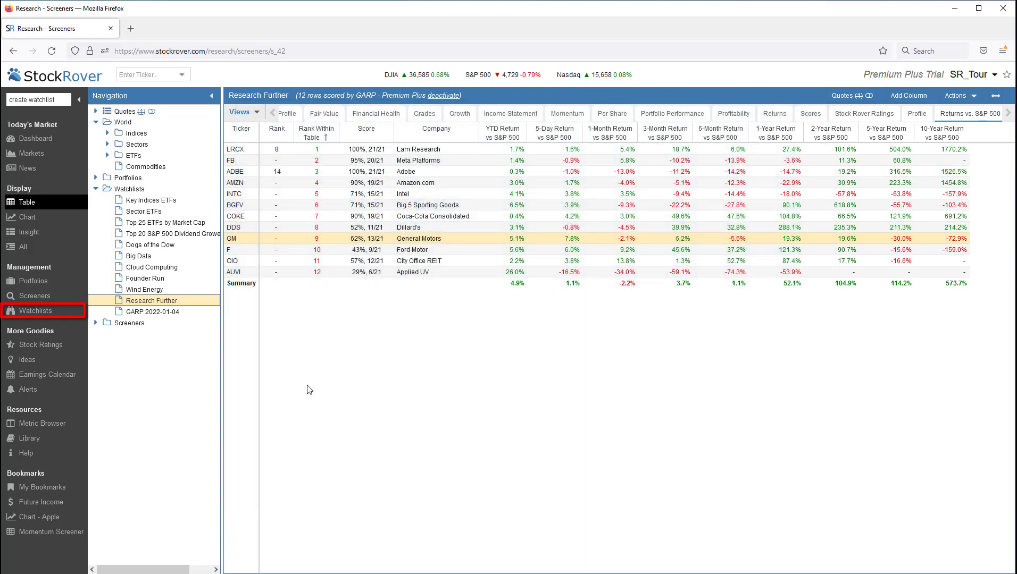
Check the daily-return correlation for Research Further, then start a Create Alert form for the whole watchlist.
click(40, 312)
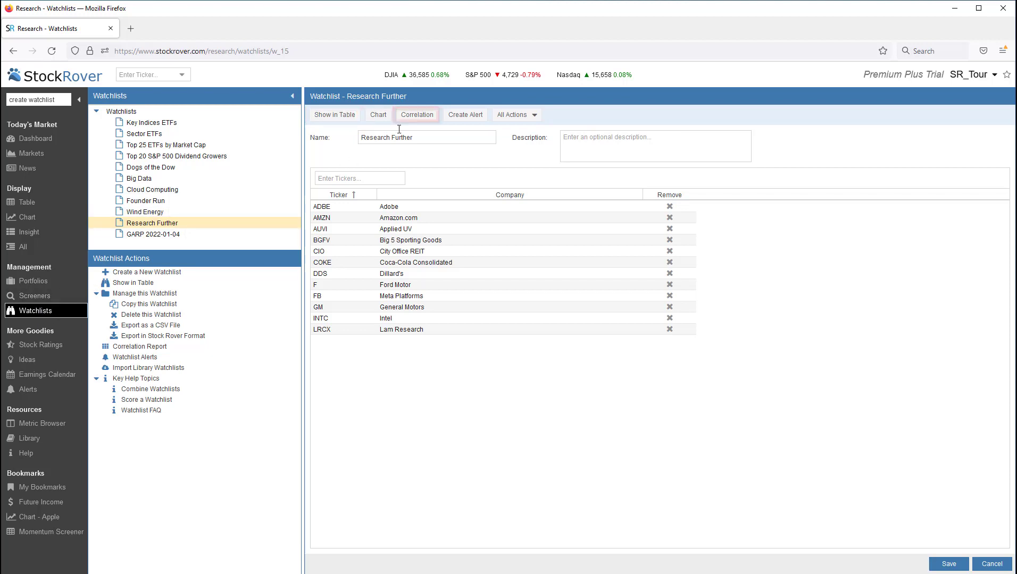
click(411, 116)
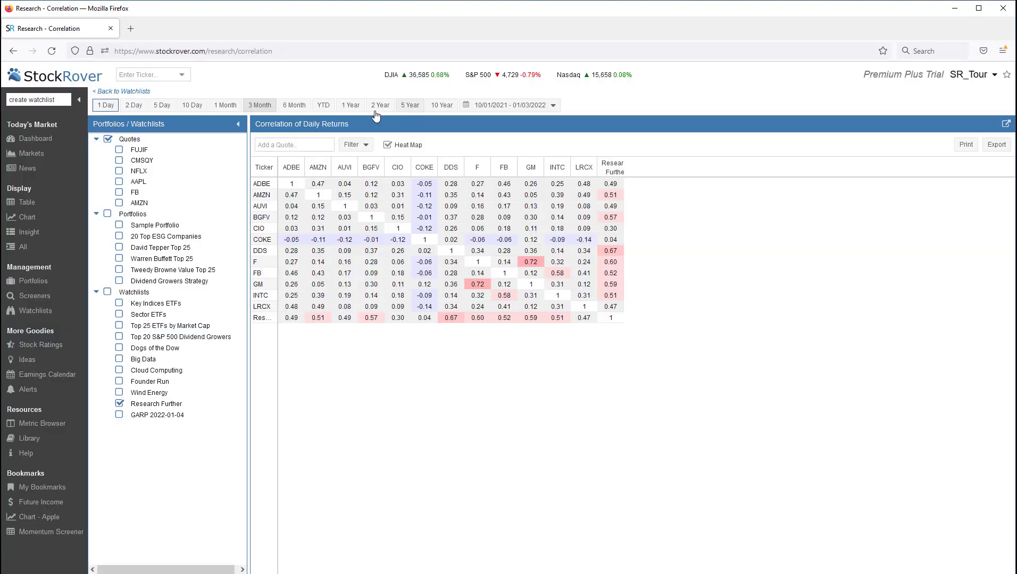
click(131, 92)
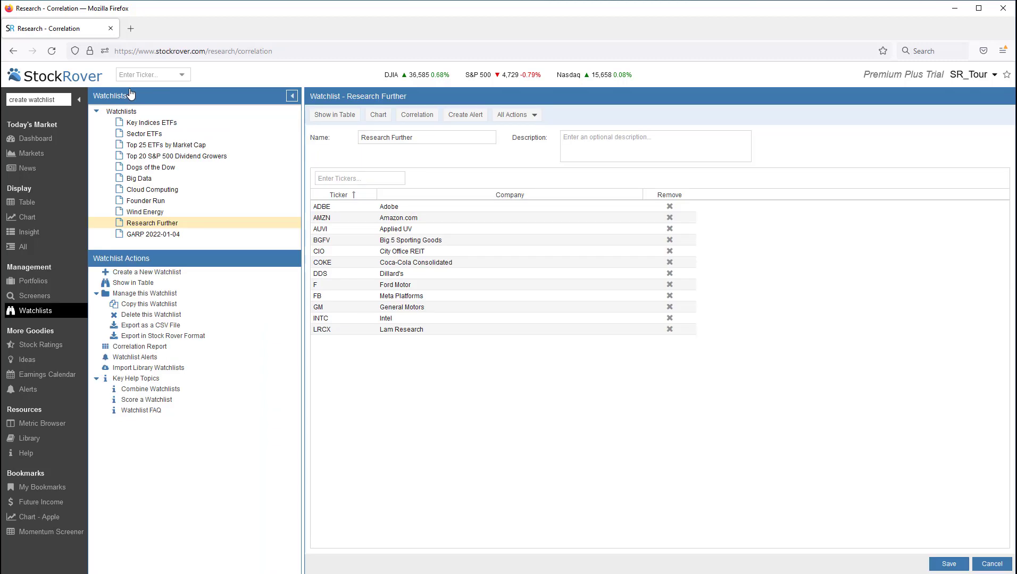
click(462, 119)
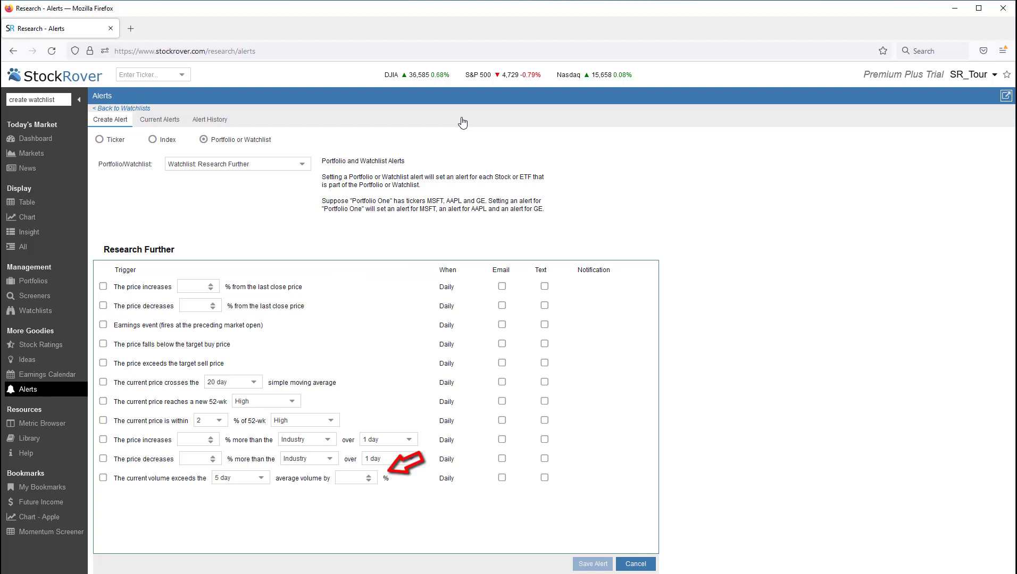
Return from the alert form to the Watchlists page showing Research Further's 12 tickers.
click(35, 311)
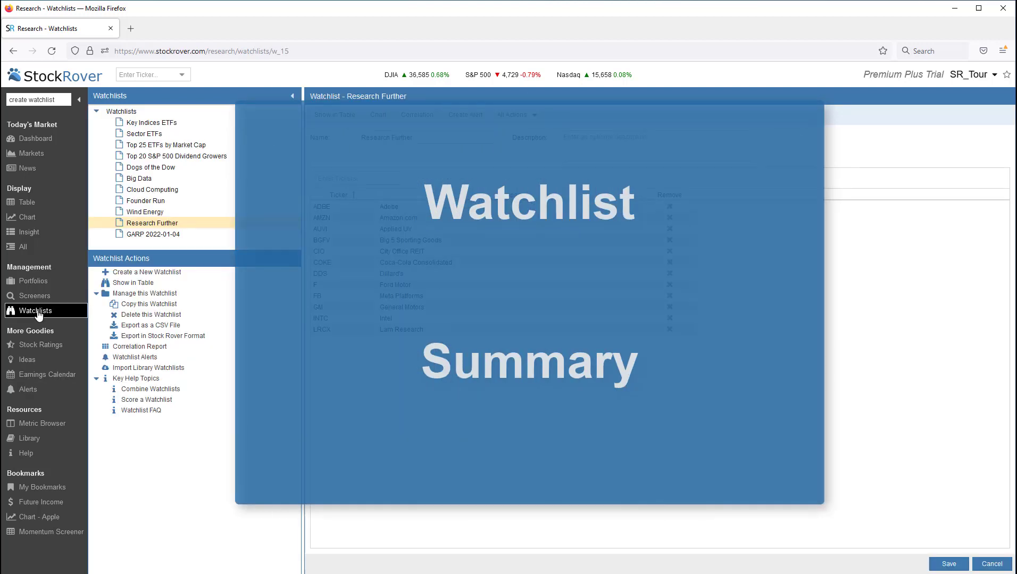